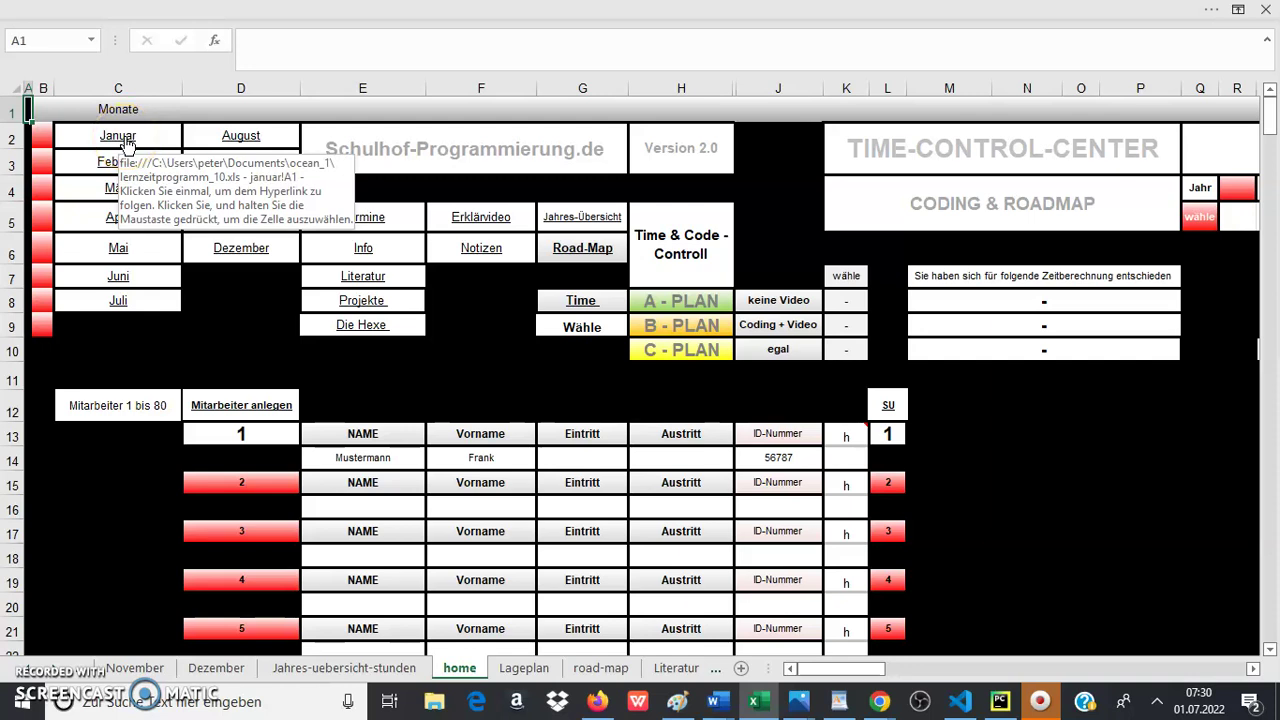
# Step: Look through the January and road-map sheets from home, inspect the road-map's go total, and return to the January sheet
pyautogui.click(125, 142)
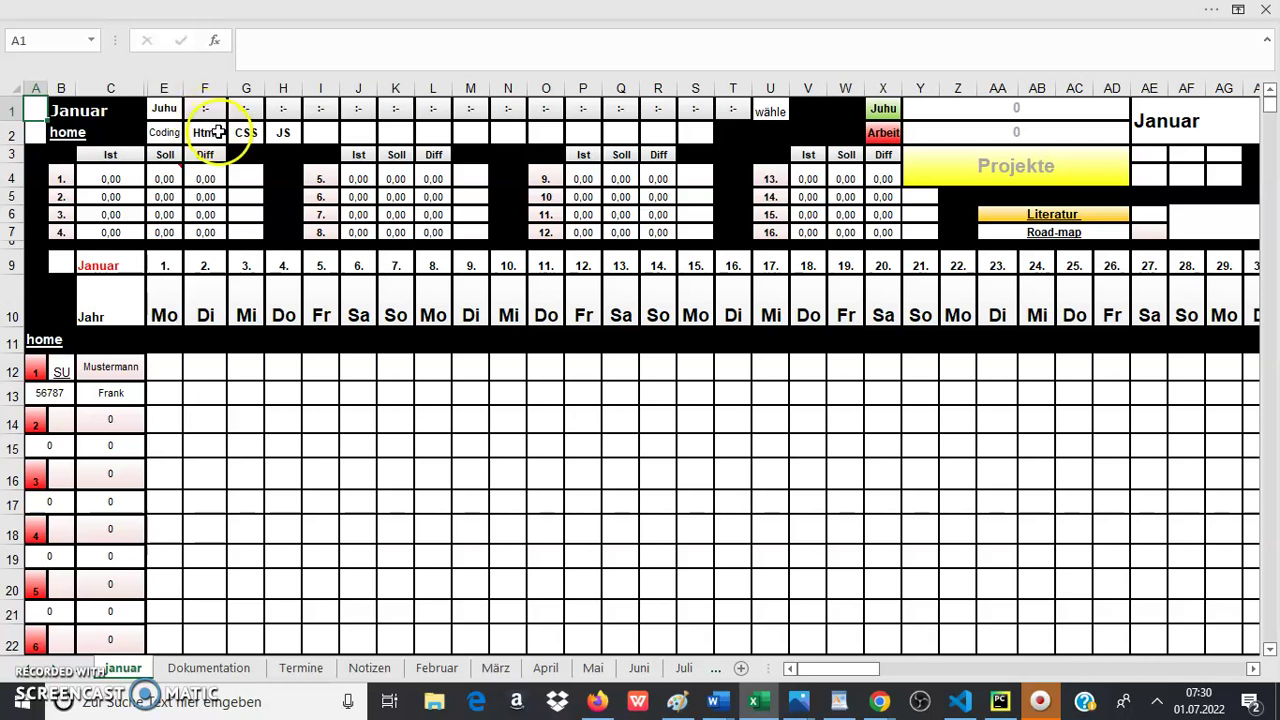
pyautogui.click(68, 136)
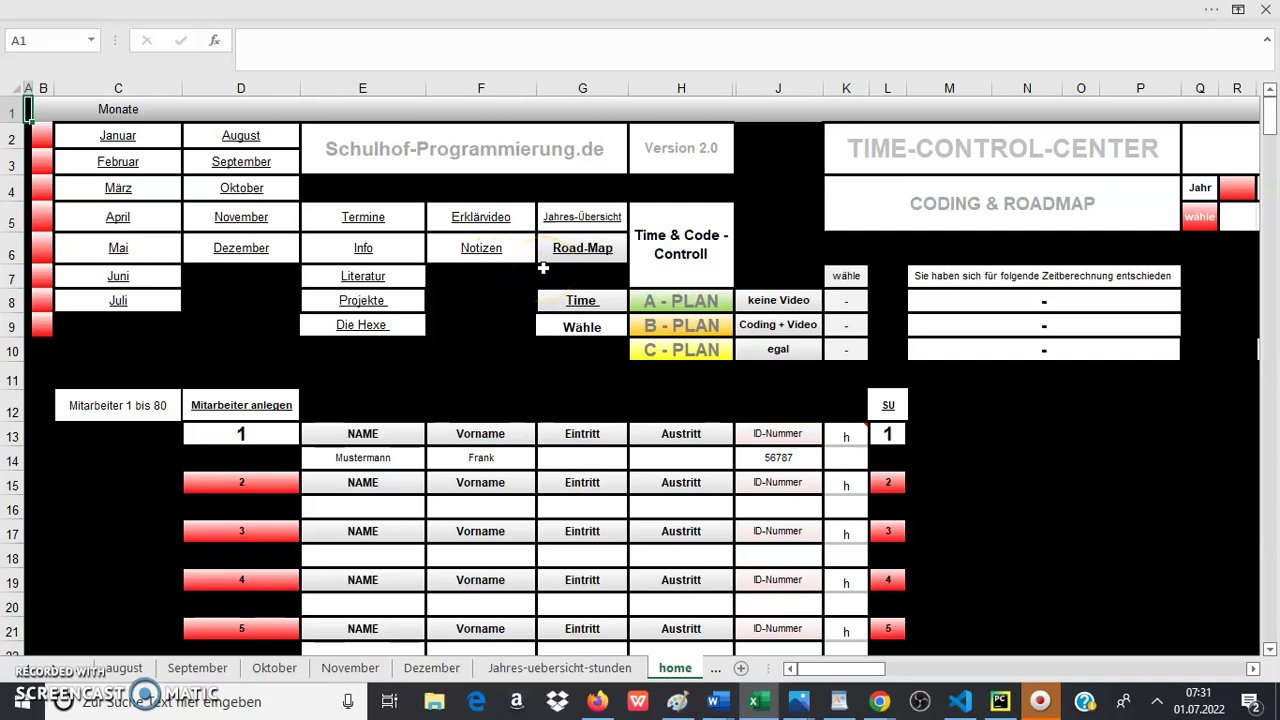
pyautogui.click(580, 249)
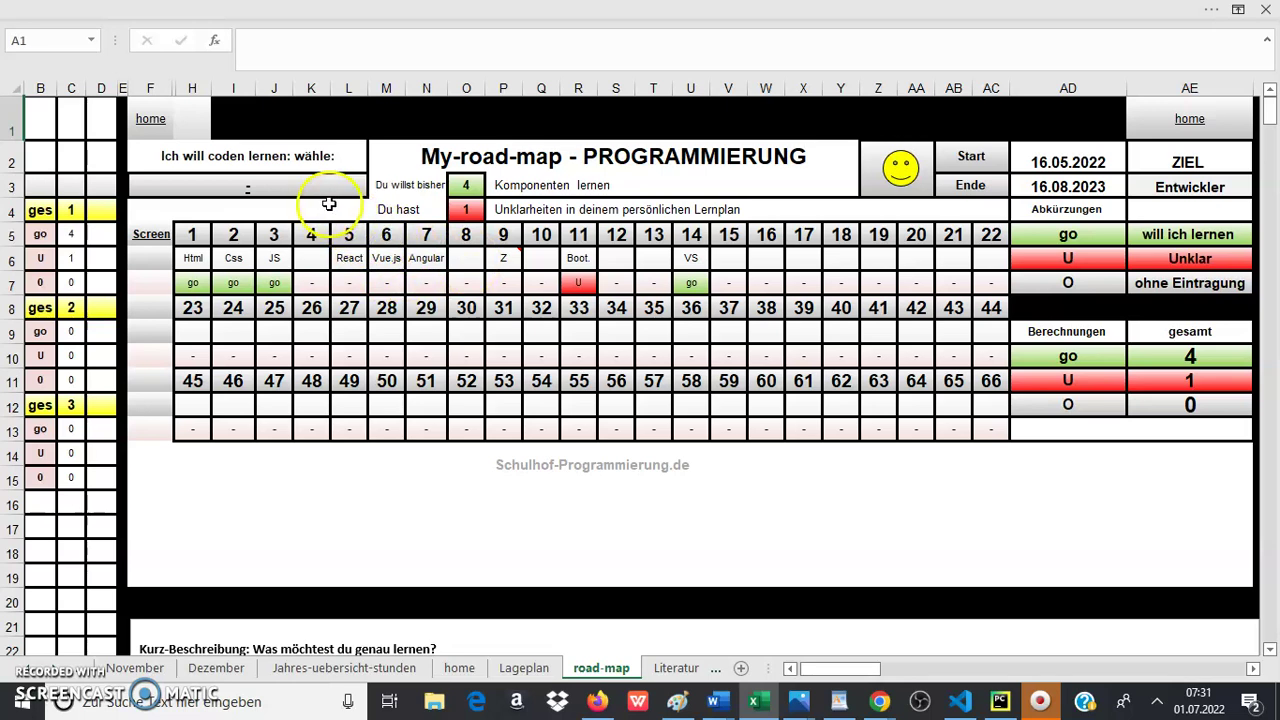
pyautogui.click(1200, 357)
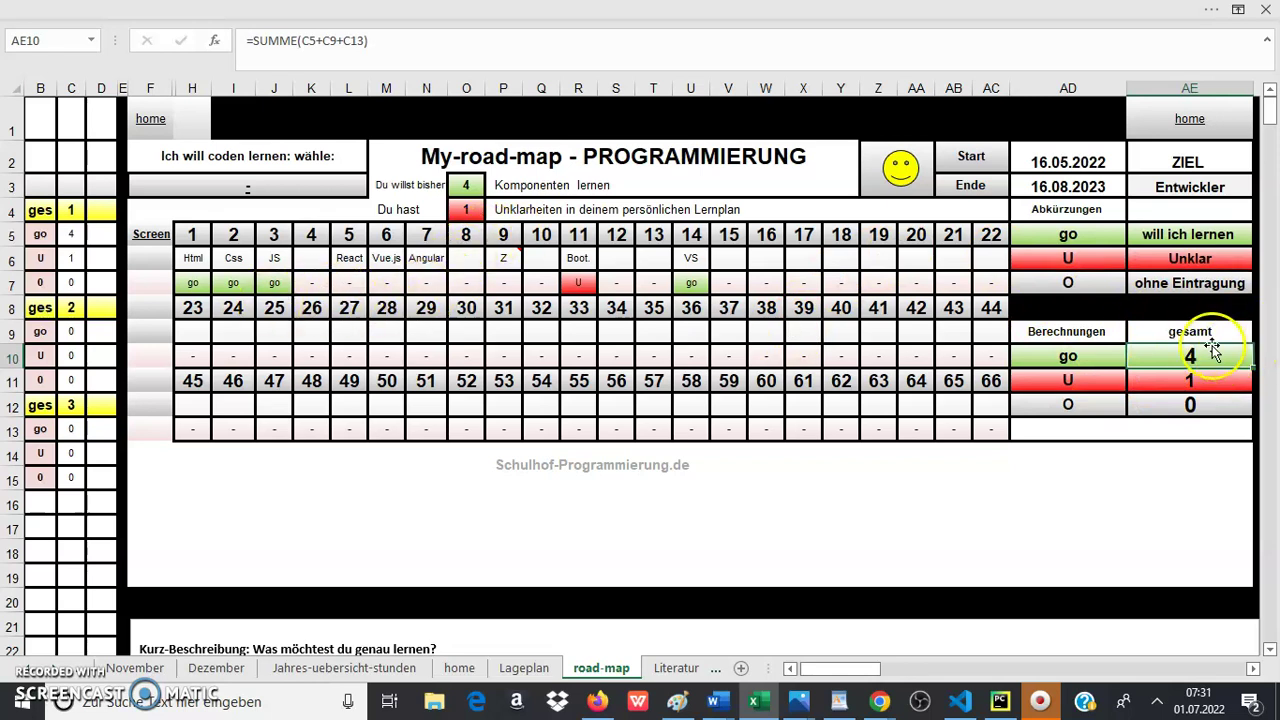
pyautogui.click(151, 121)
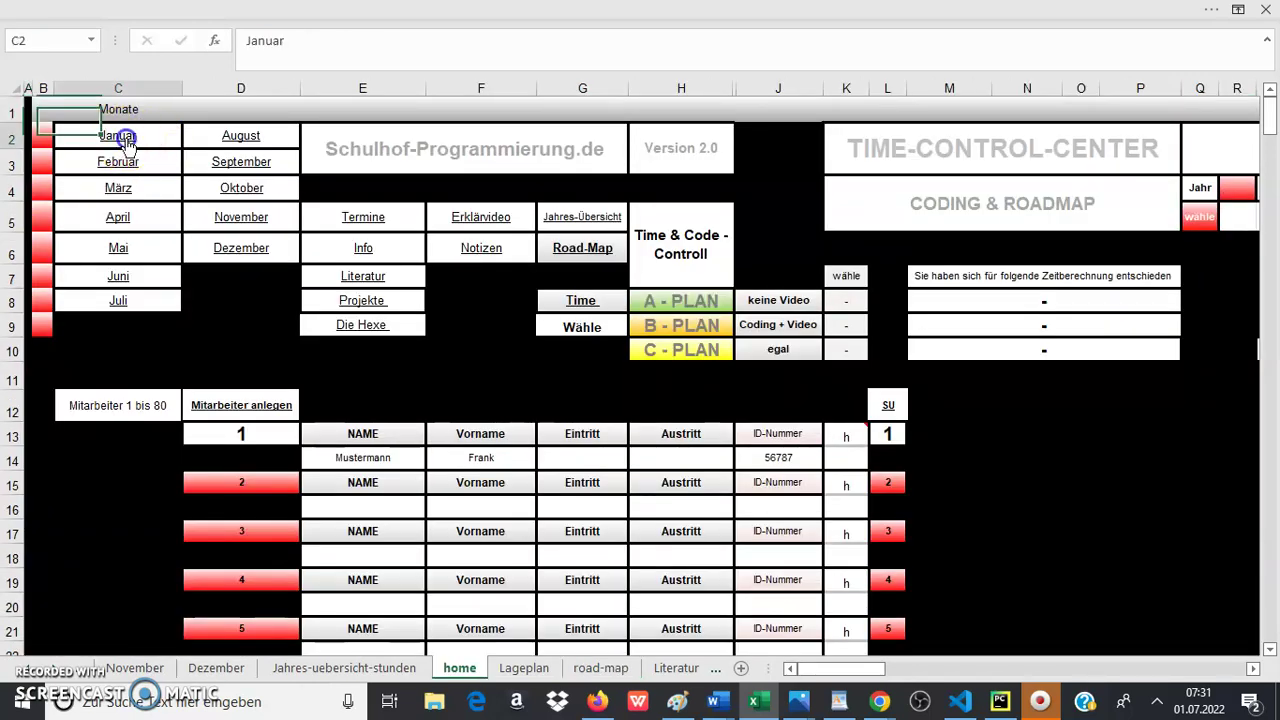
pyautogui.click(124, 135)
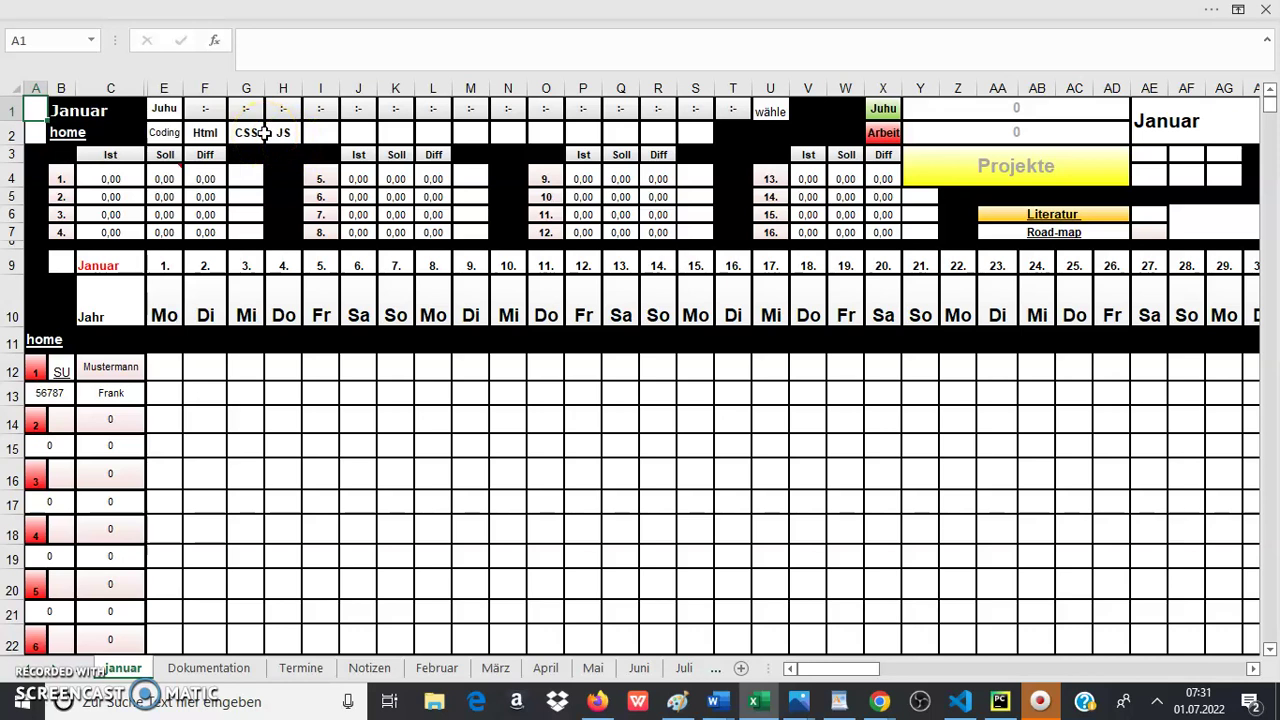
# Step: Set the Html coding status in F1 of the January sheet to arbeit
pyautogui.click(205, 108)
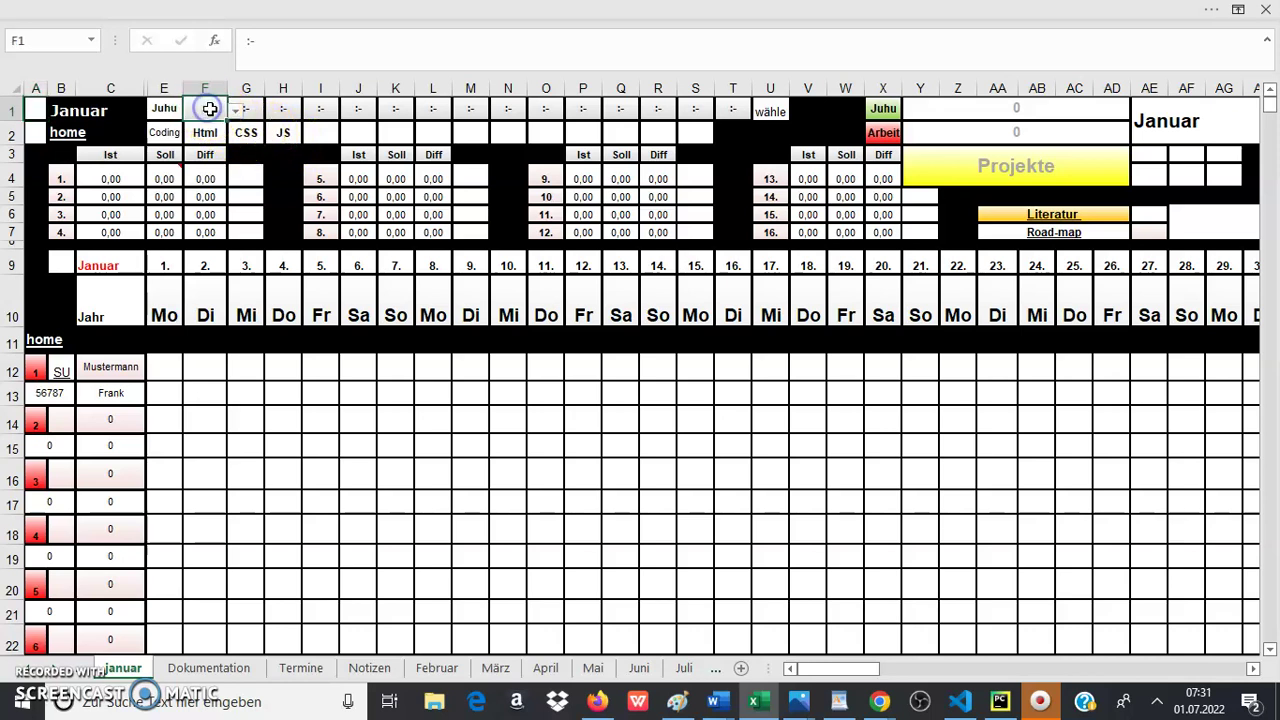
pyautogui.click(234, 112)
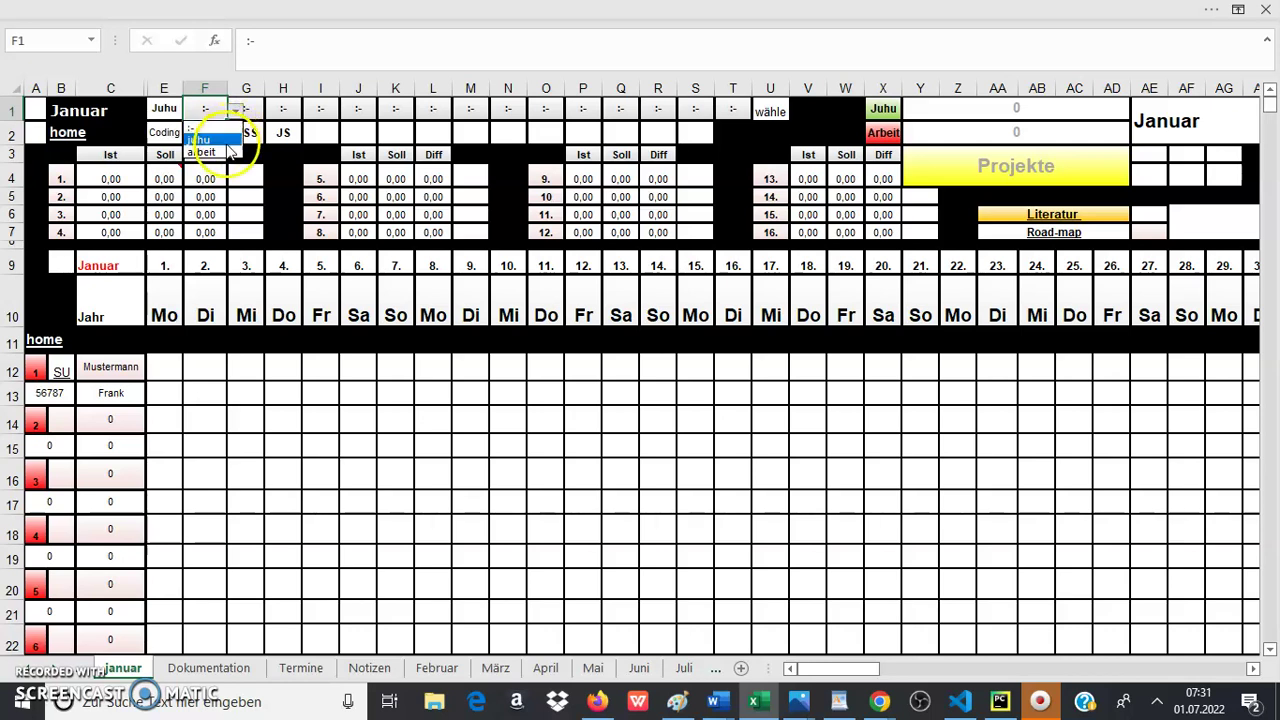
pyautogui.click(226, 154)
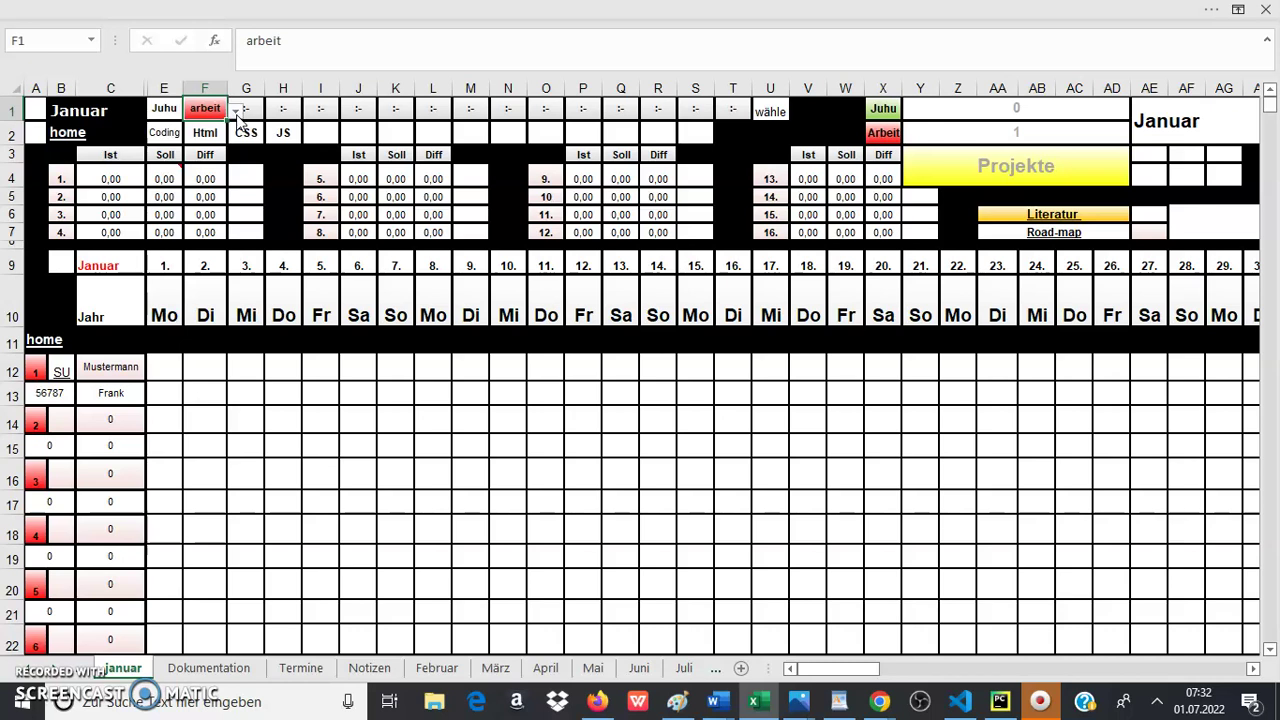
# Step: Change the Html status in F1 to juhu and inspect the formula of the Juhu counter
pyautogui.click(236, 113)
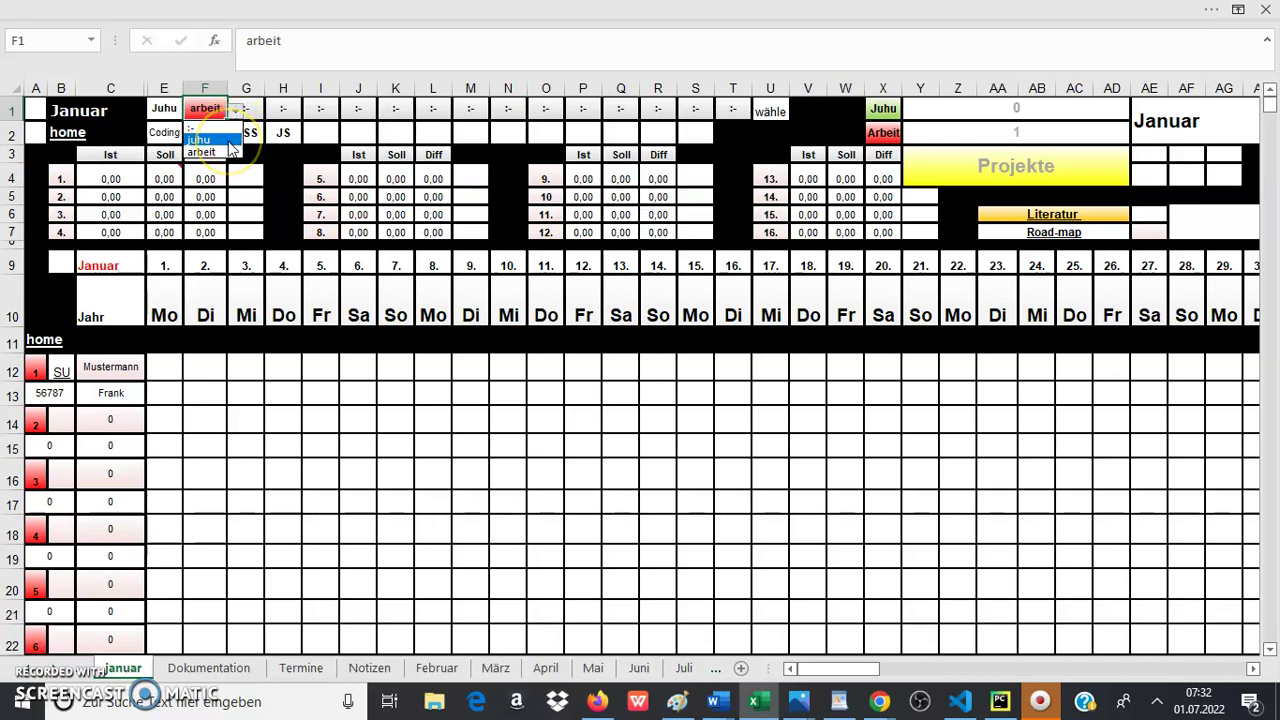
pyautogui.click(228, 140)
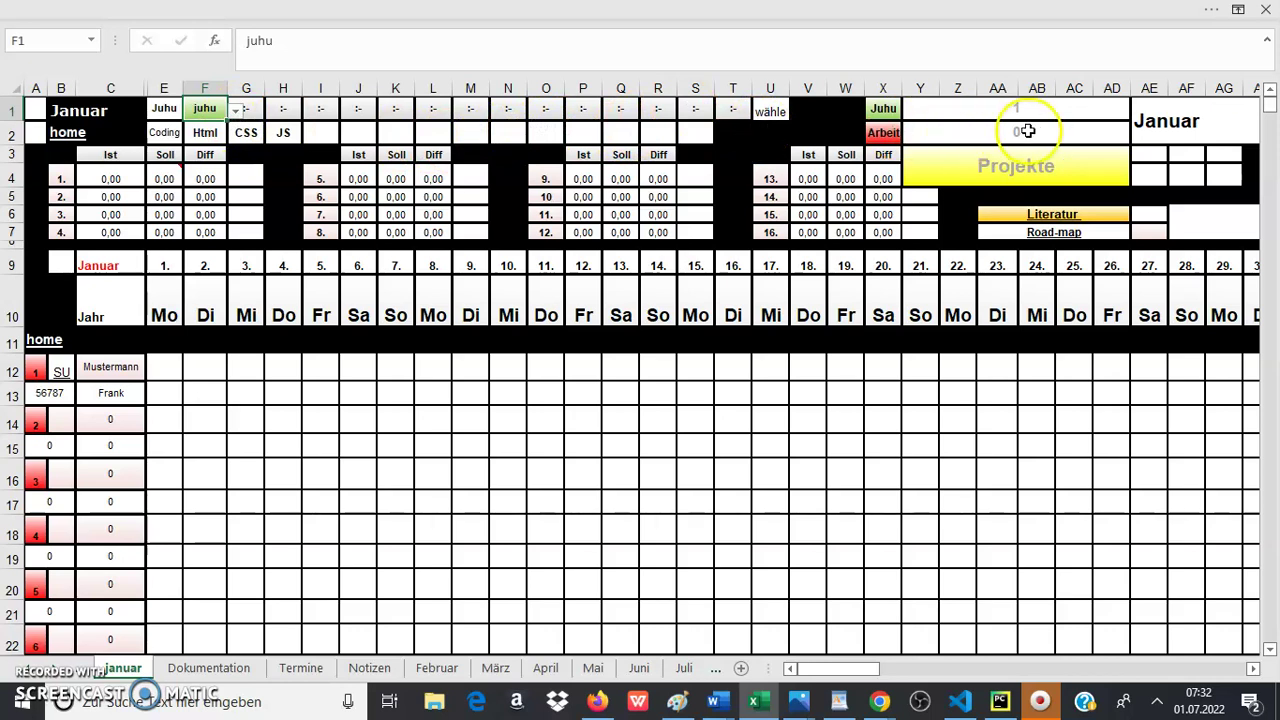
pyautogui.click(1066, 109)
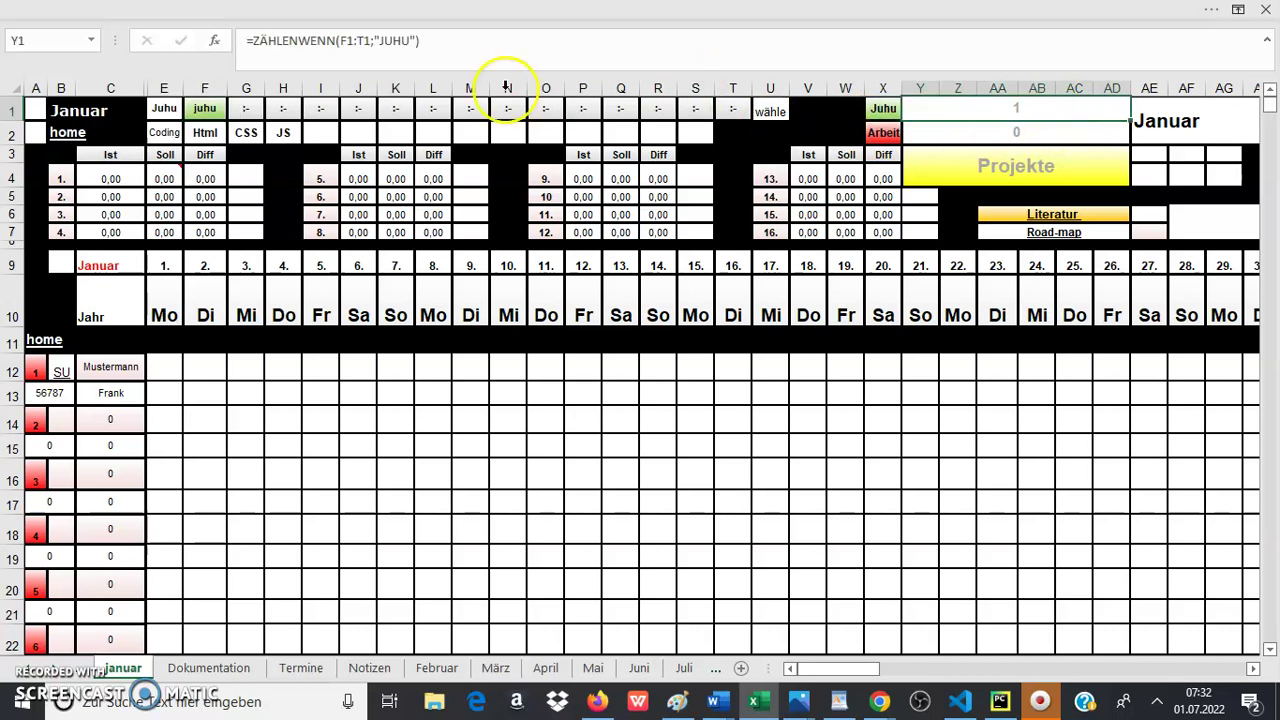
# Step: Set the CSS coding status in G1 to juhu
pyautogui.click(242, 113)
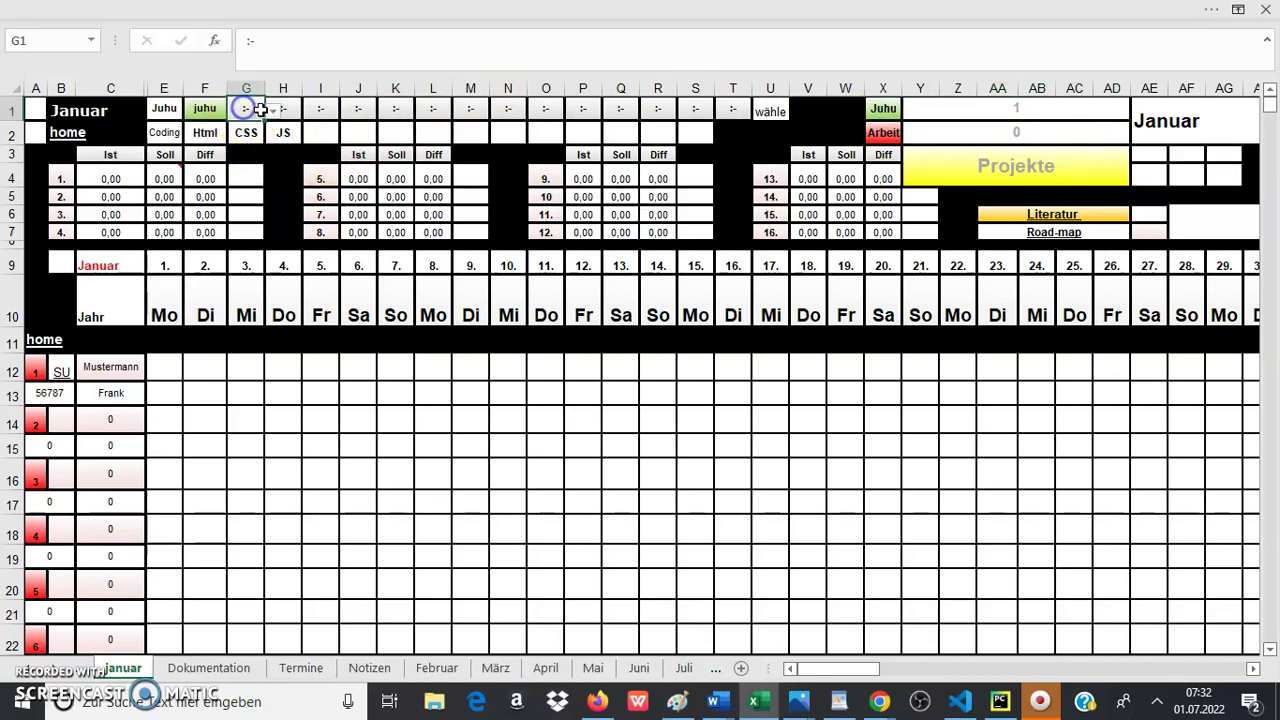
pyautogui.click(272, 110)
pyautogui.click(257, 142)
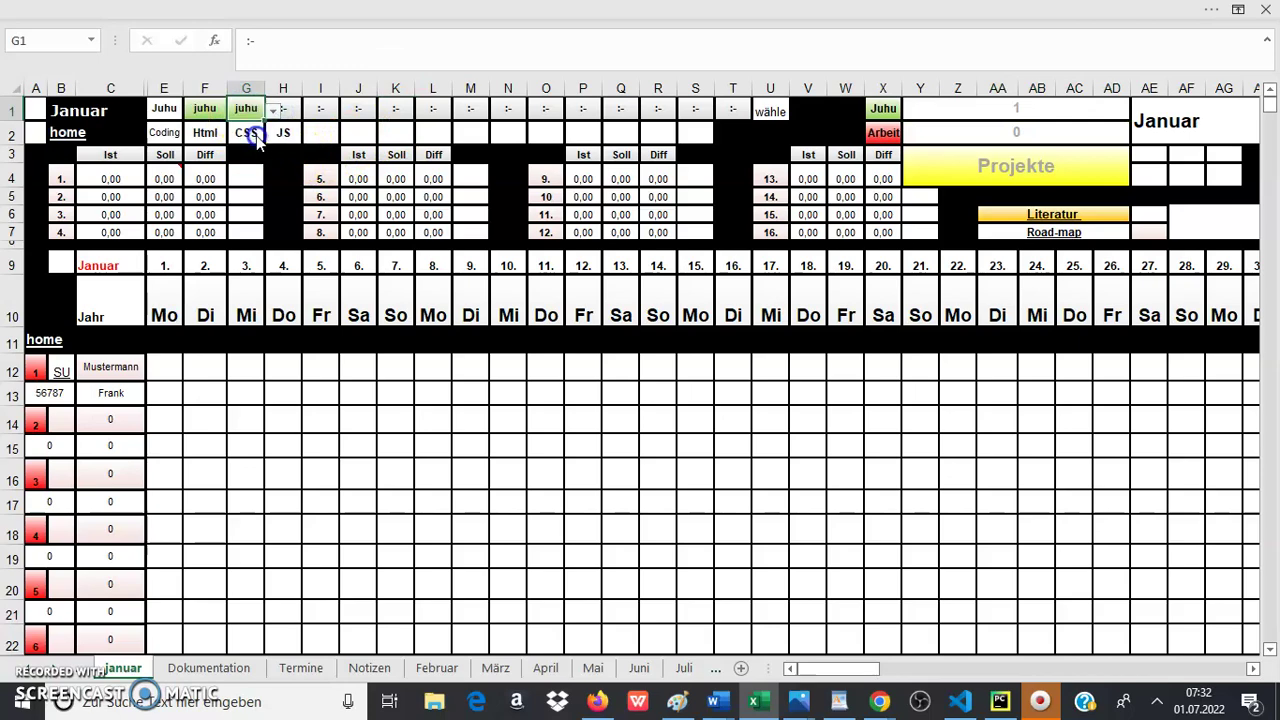
# Step: Switch to Visual Studio Code to view canvas.html, and return to the Excel workbook to check the Juhu counter
pyautogui.click(957, 705)
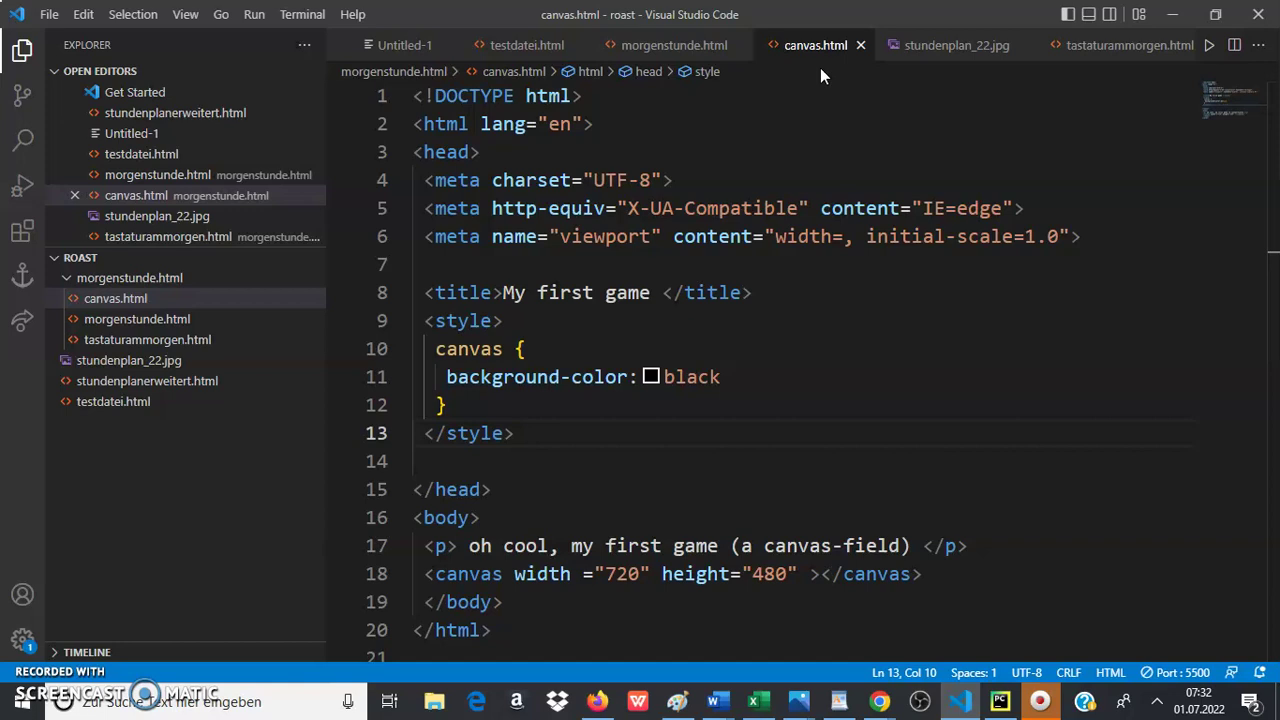
pyautogui.click(1172, 22)
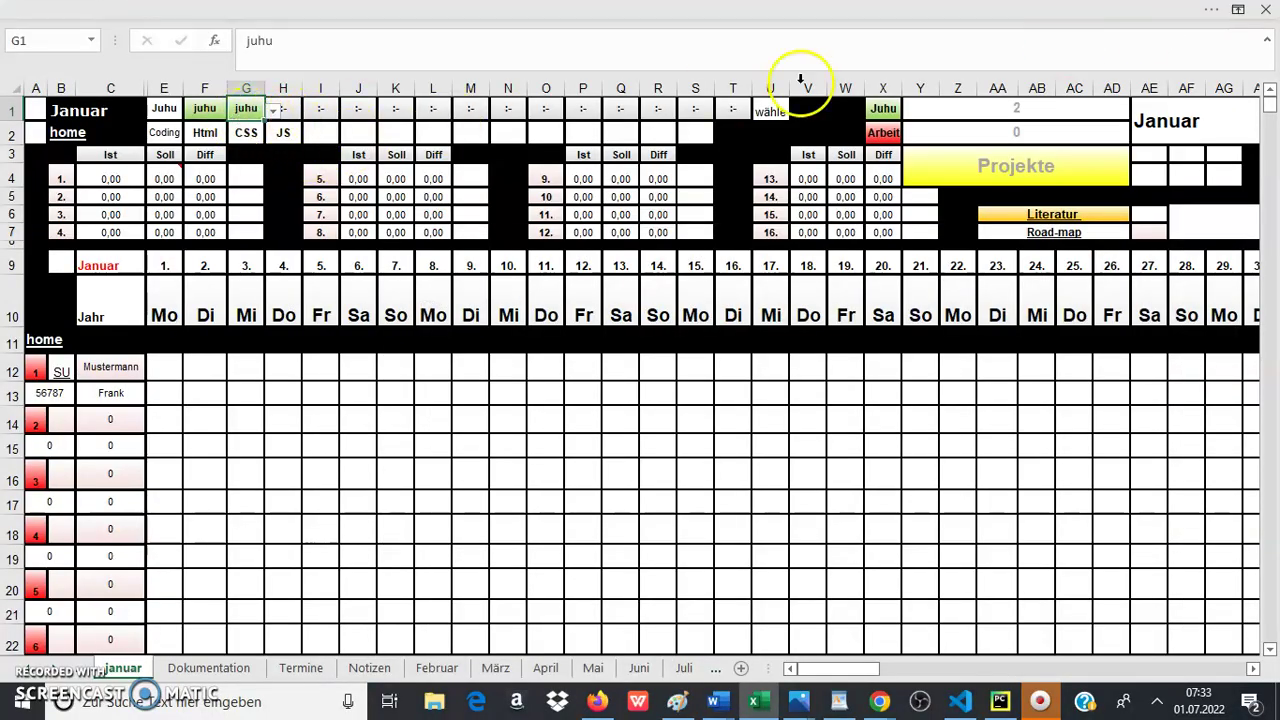
pyautogui.click(1076, 119)
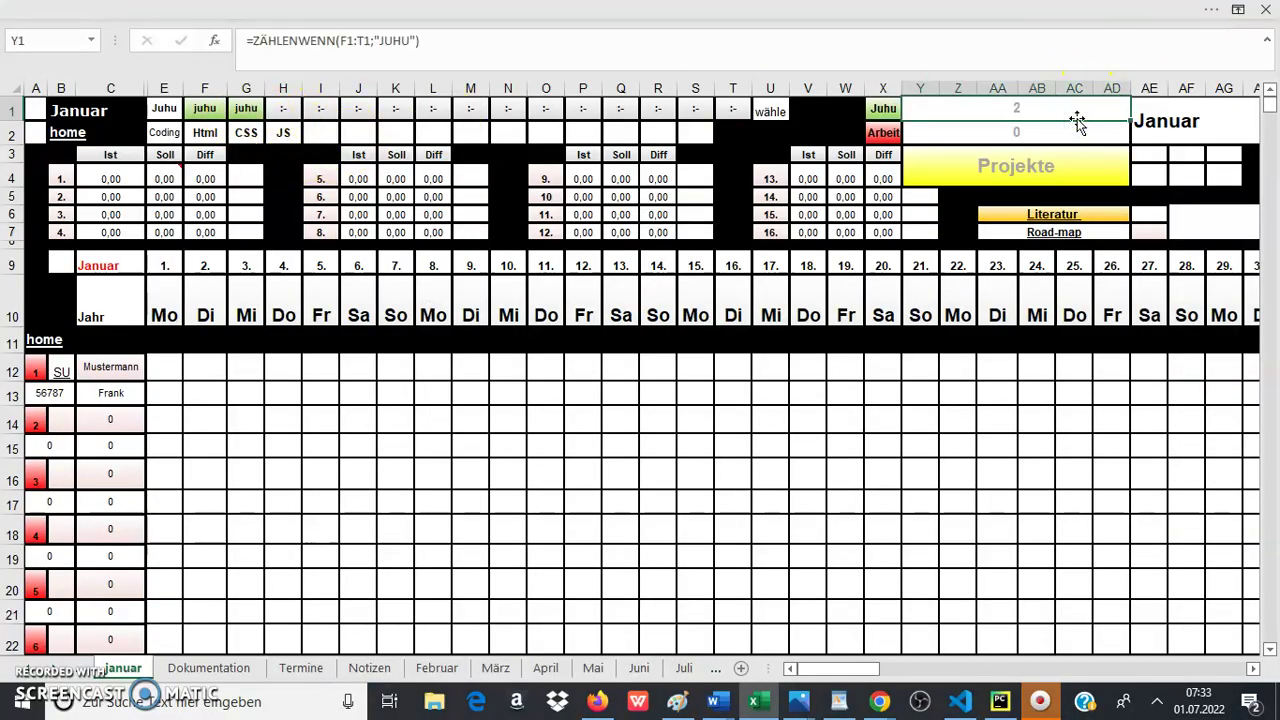
# Step: Set the JS coding status in H1 to juhu
pyautogui.click(287, 110)
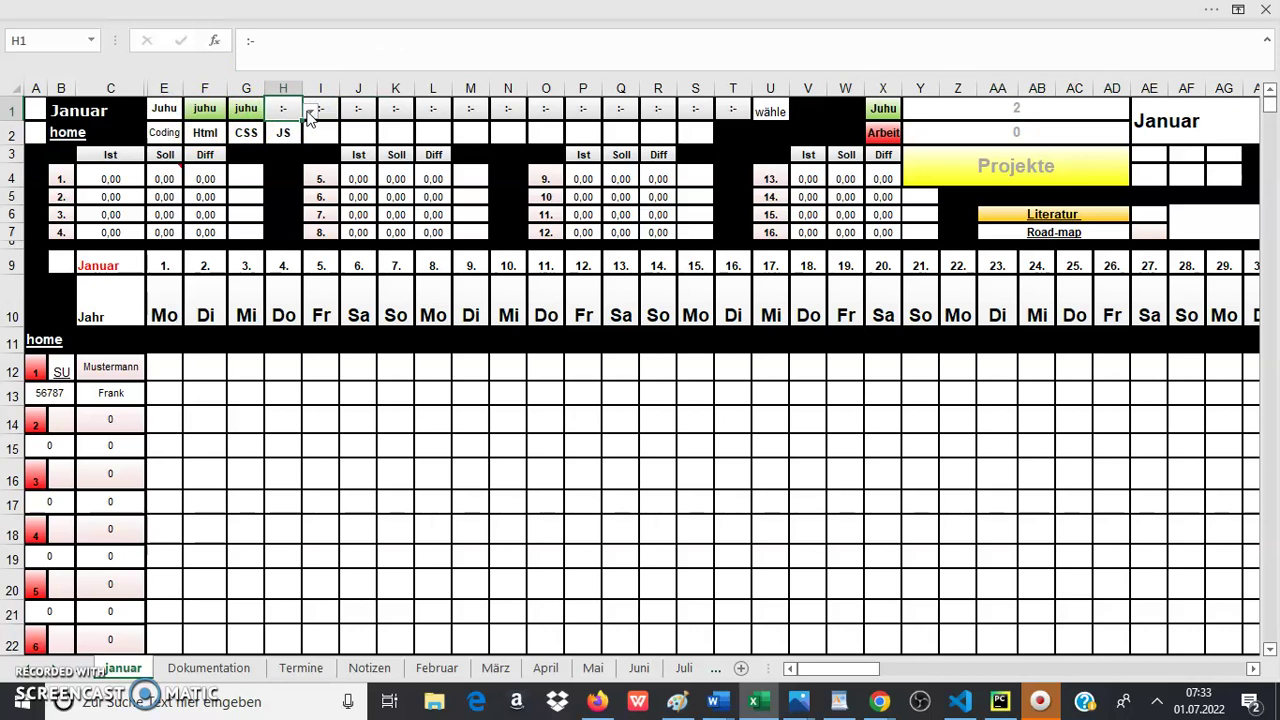
pyautogui.click(310, 110)
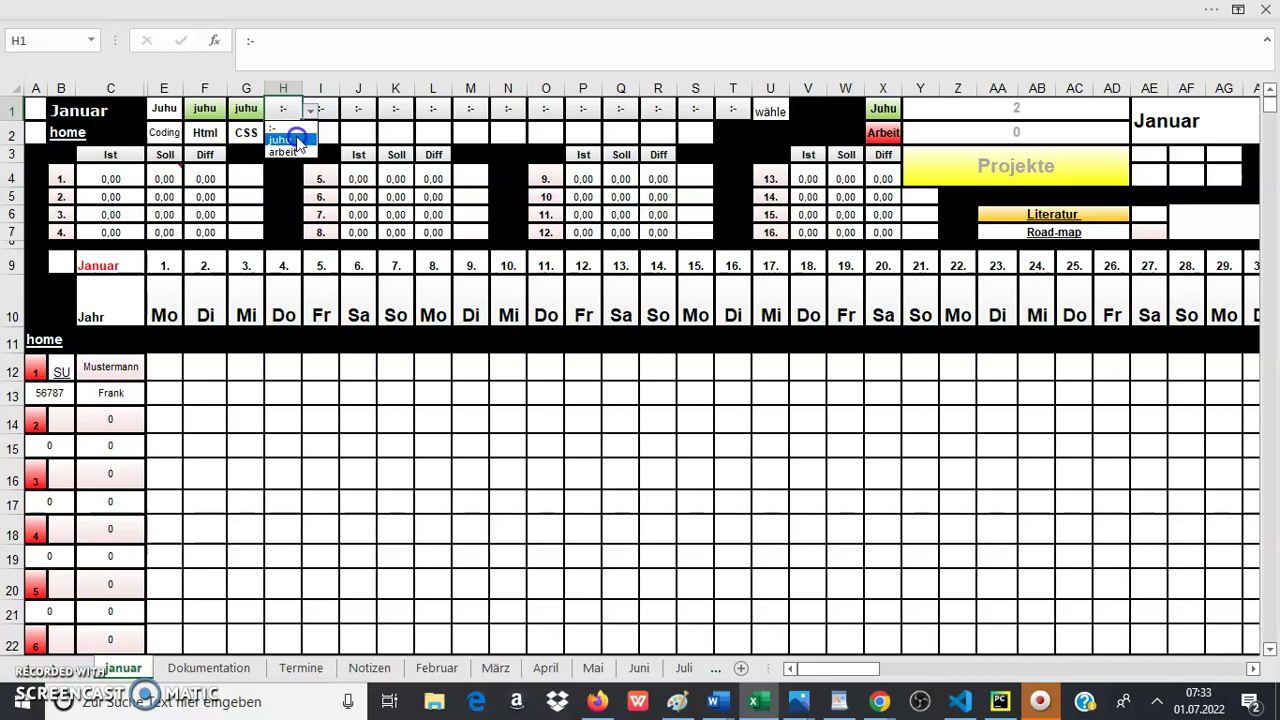
pyautogui.click(283, 140)
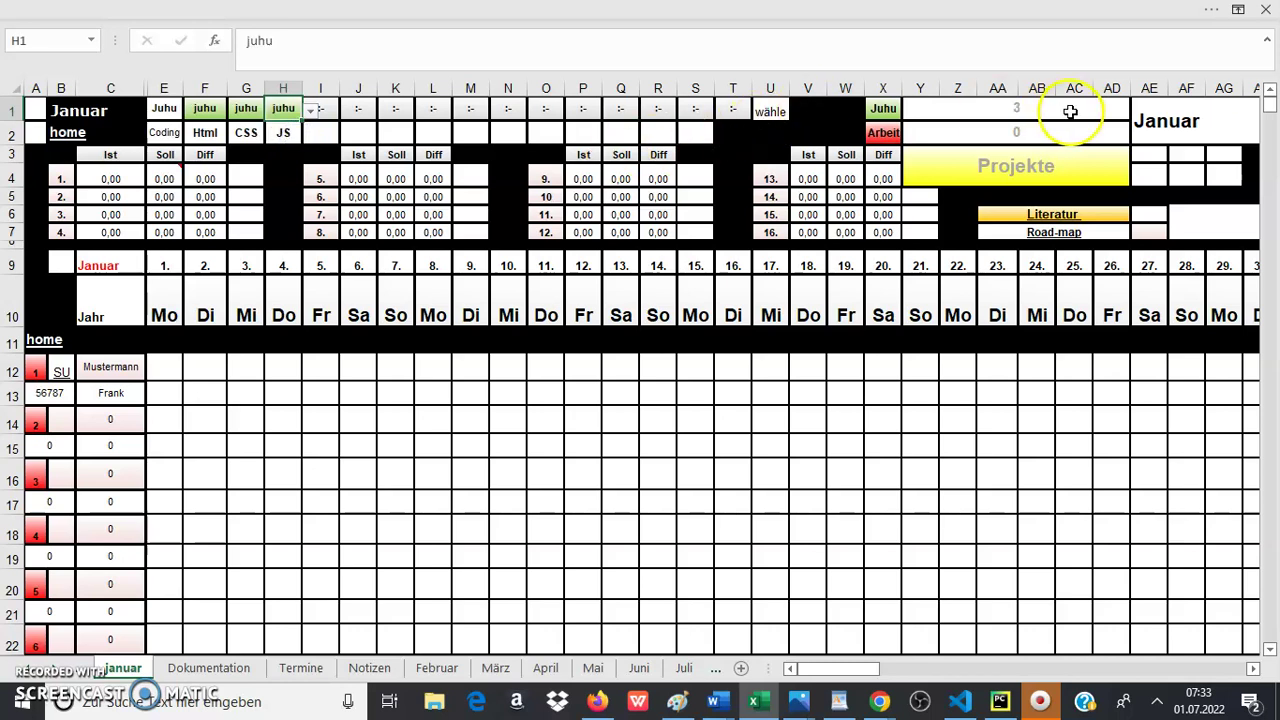
# Step: Reset the JS, CSS and Html statuses in H1, G1 and F1 to the neutral option ":-"
pyautogui.click(312, 110)
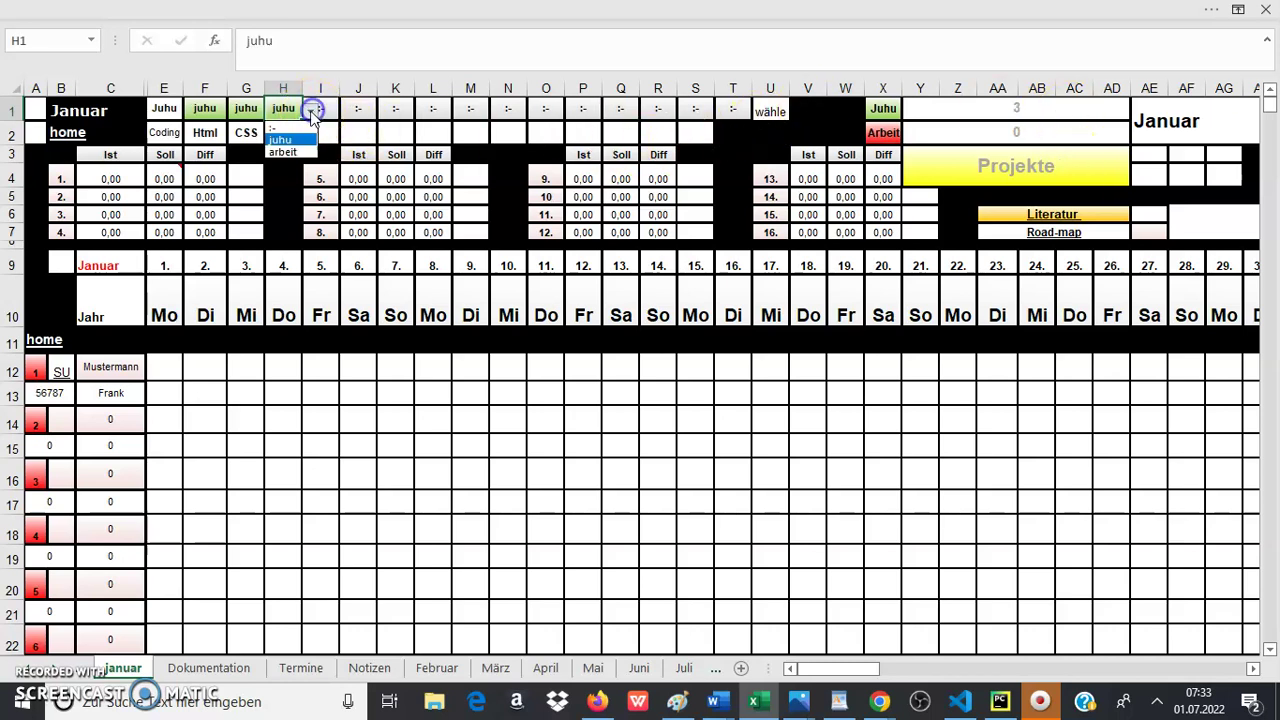
pyautogui.click(300, 129)
pyautogui.click(252, 108)
pyautogui.click(272, 110)
pyautogui.click(245, 128)
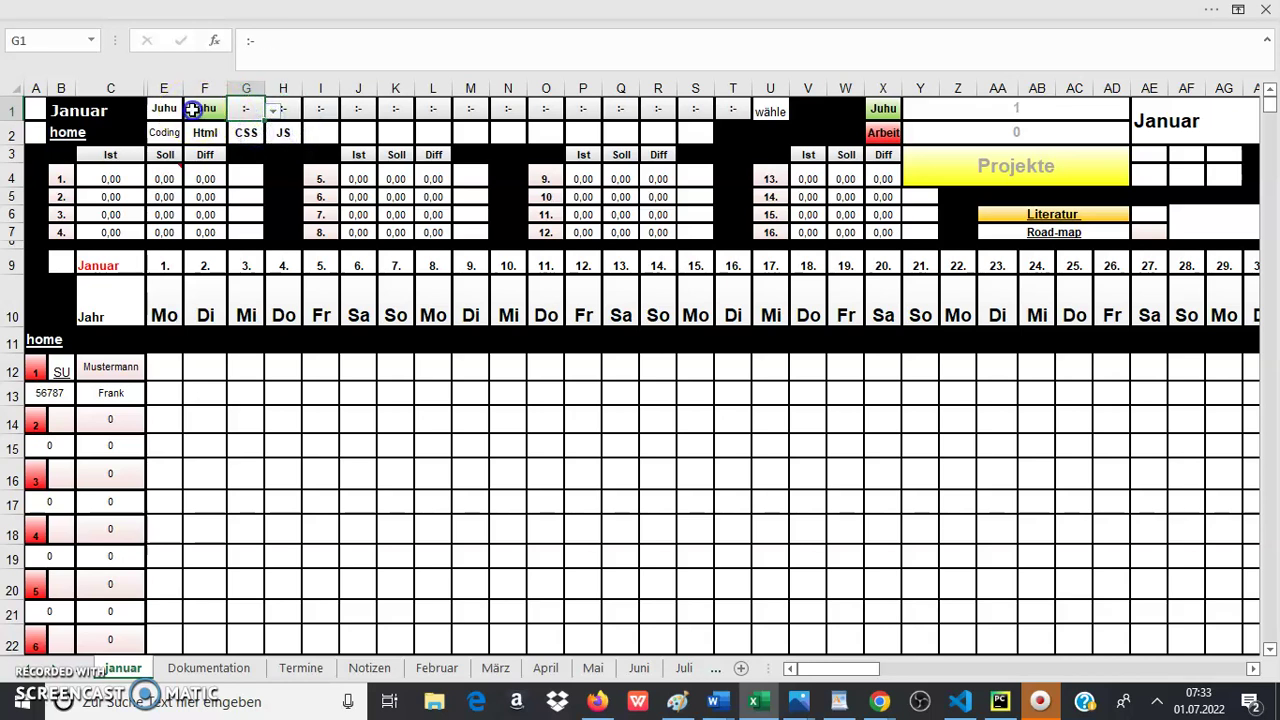
pyautogui.click(212, 109)
pyautogui.click(235, 110)
pyautogui.click(206, 127)
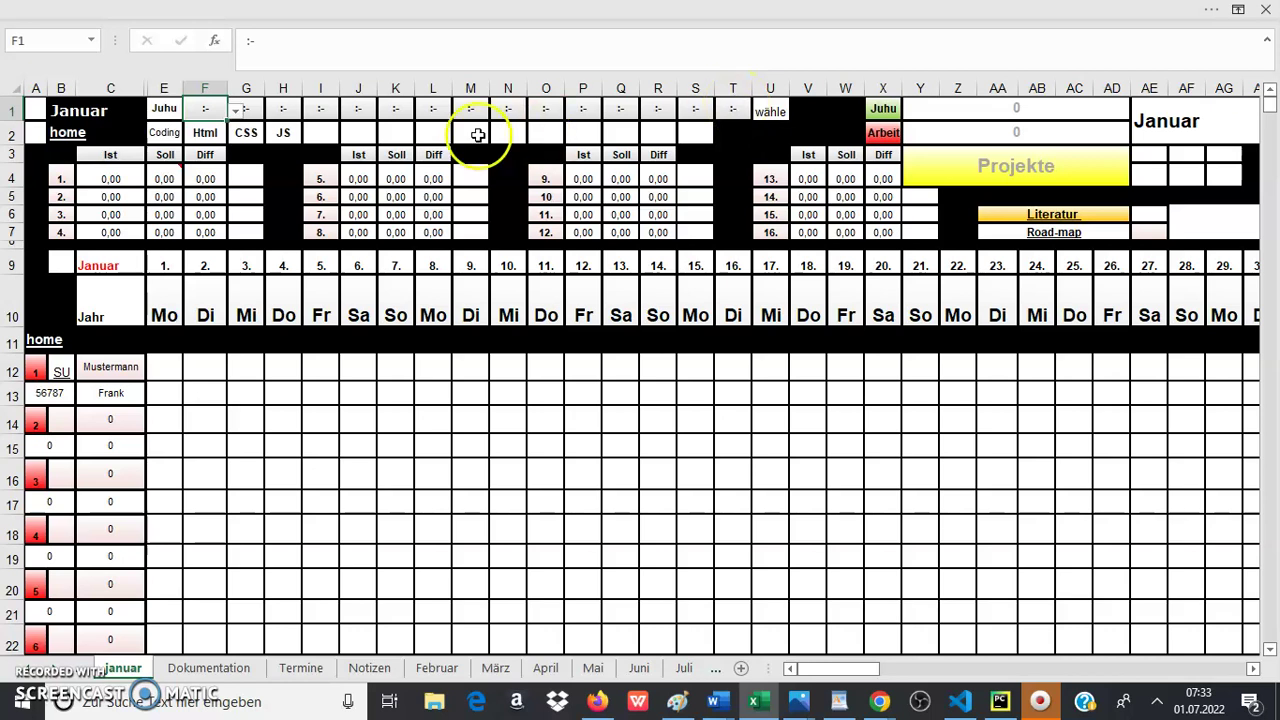
# Step: Try the arbeit status for Html in F1, and reset the cell to ":-"
pyautogui.click(200, 107)
pyautogui.click(234, 110)
pyautogui.click(205, 152)
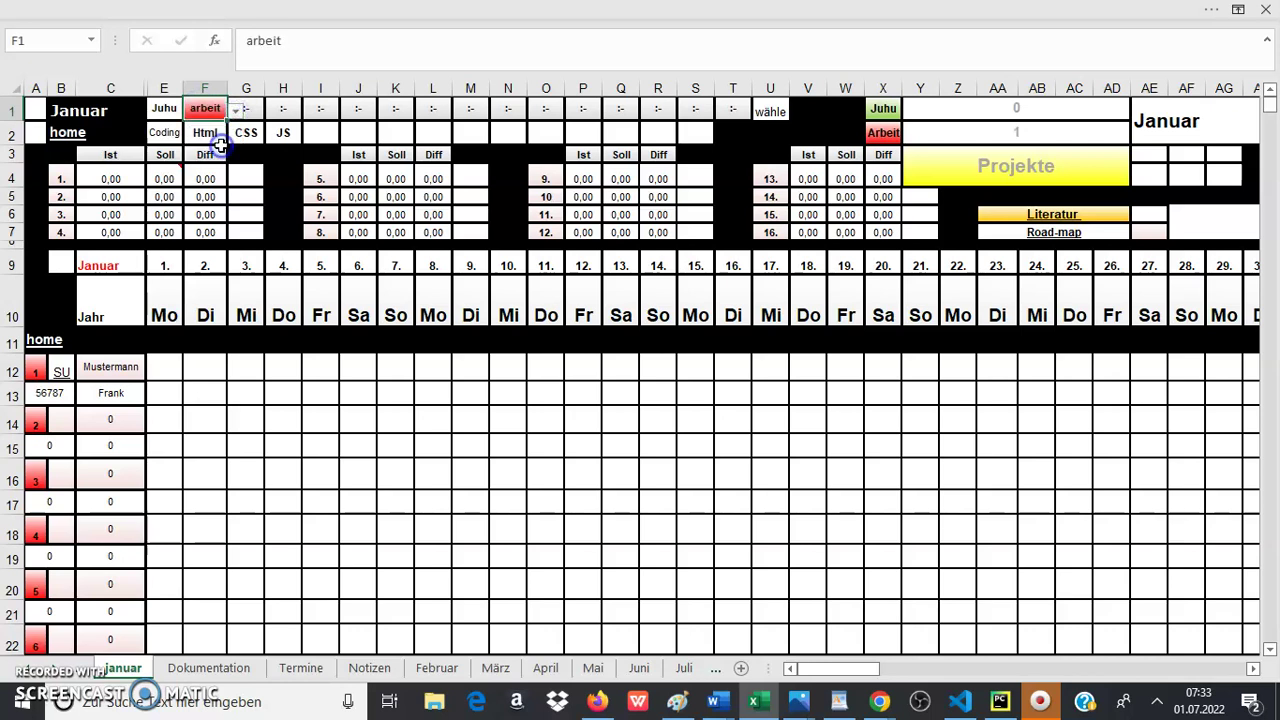
pyautogui.click(234, 110)
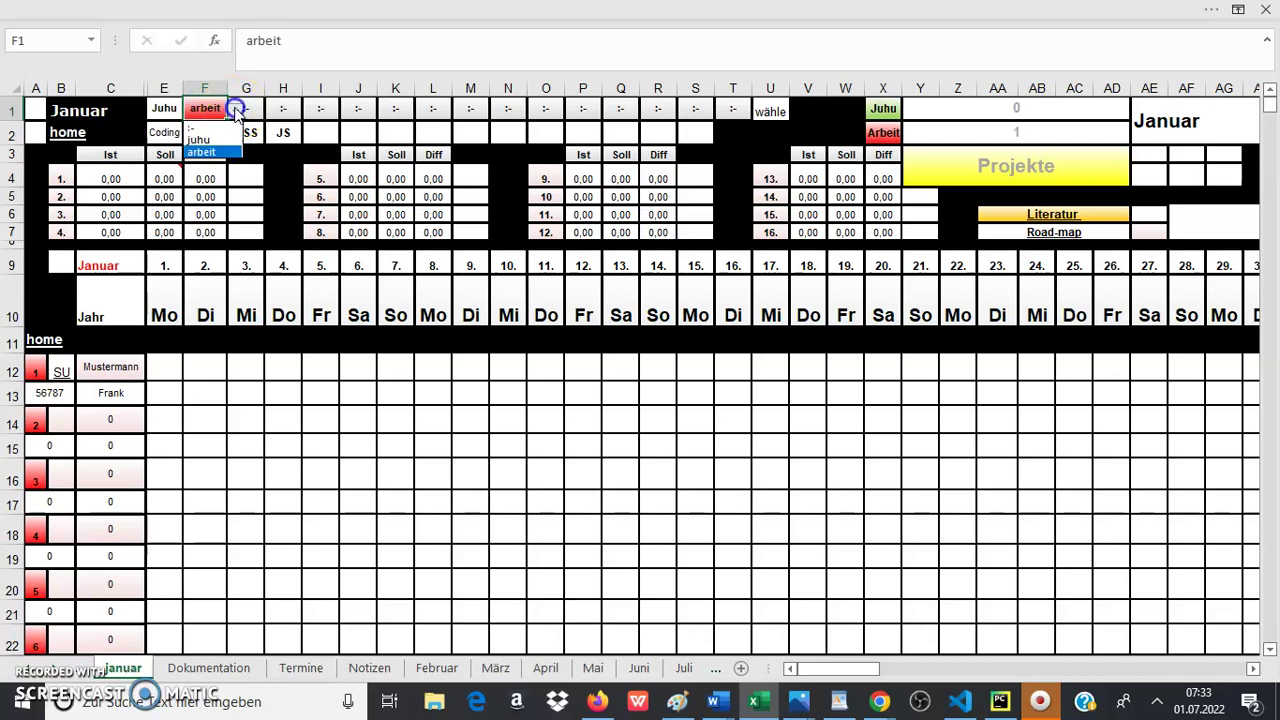
pyautogui.click(222, 129)
# Step: Clear the weekday abbreviations in row 10 of the January sheet for days 1 to 31
pyautogui.click(432, 368)
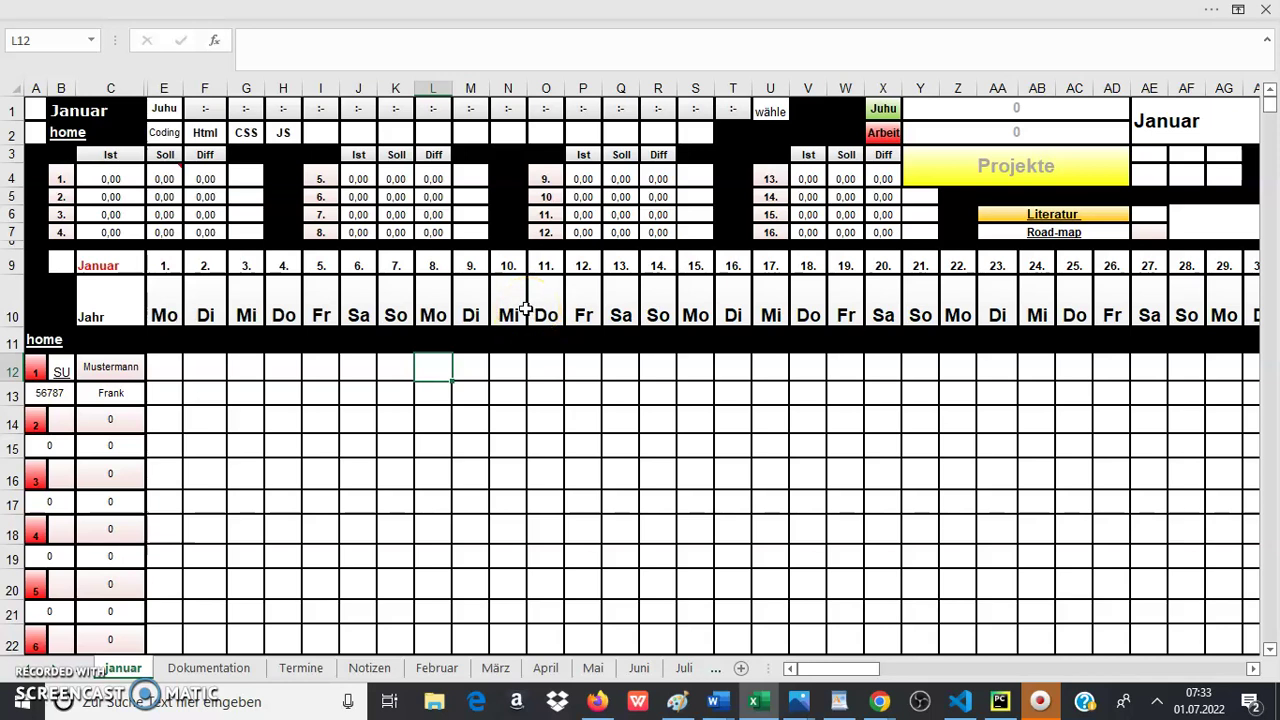
pyautogui.moveTo(160, 312); pyautogui.dragTo(1176, 295)
pyautogui.click(808, 367)
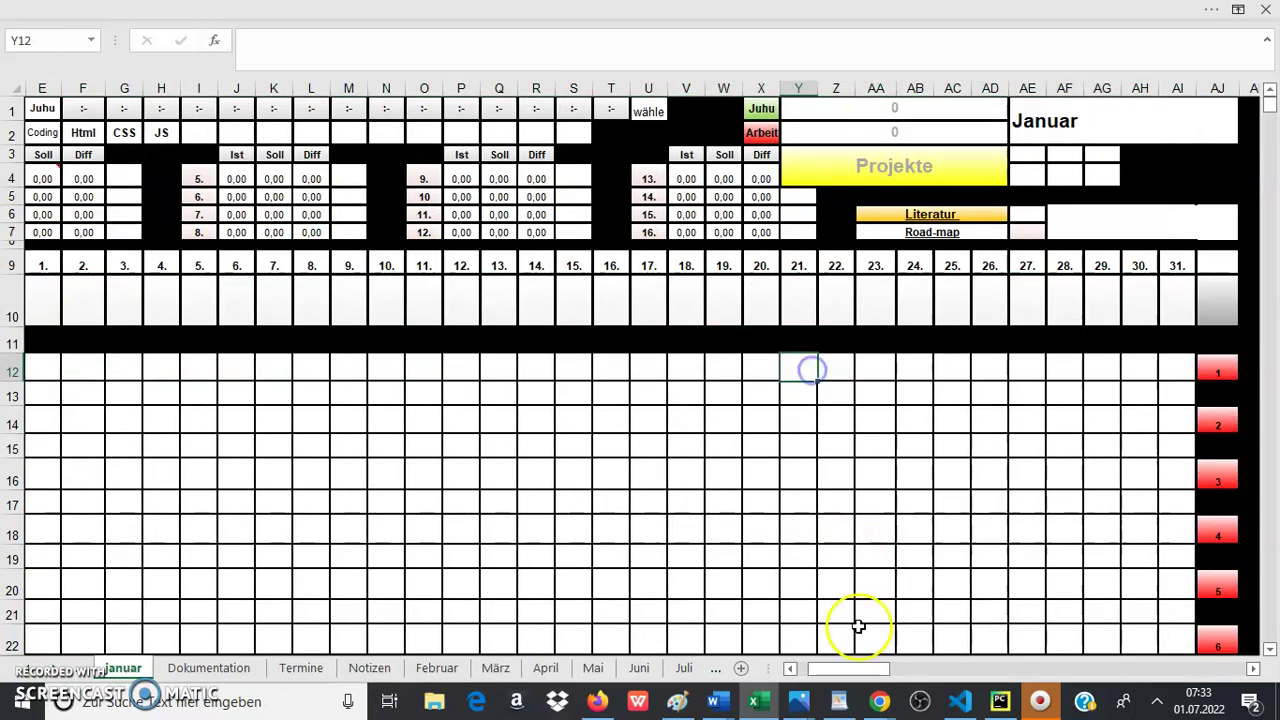
# Step: Enter the weekdays Mo in E10 and Di in F10 for the first two days of January
pyautogui.moveTo(857, 669); pyautogui.dragTo(815, 668)
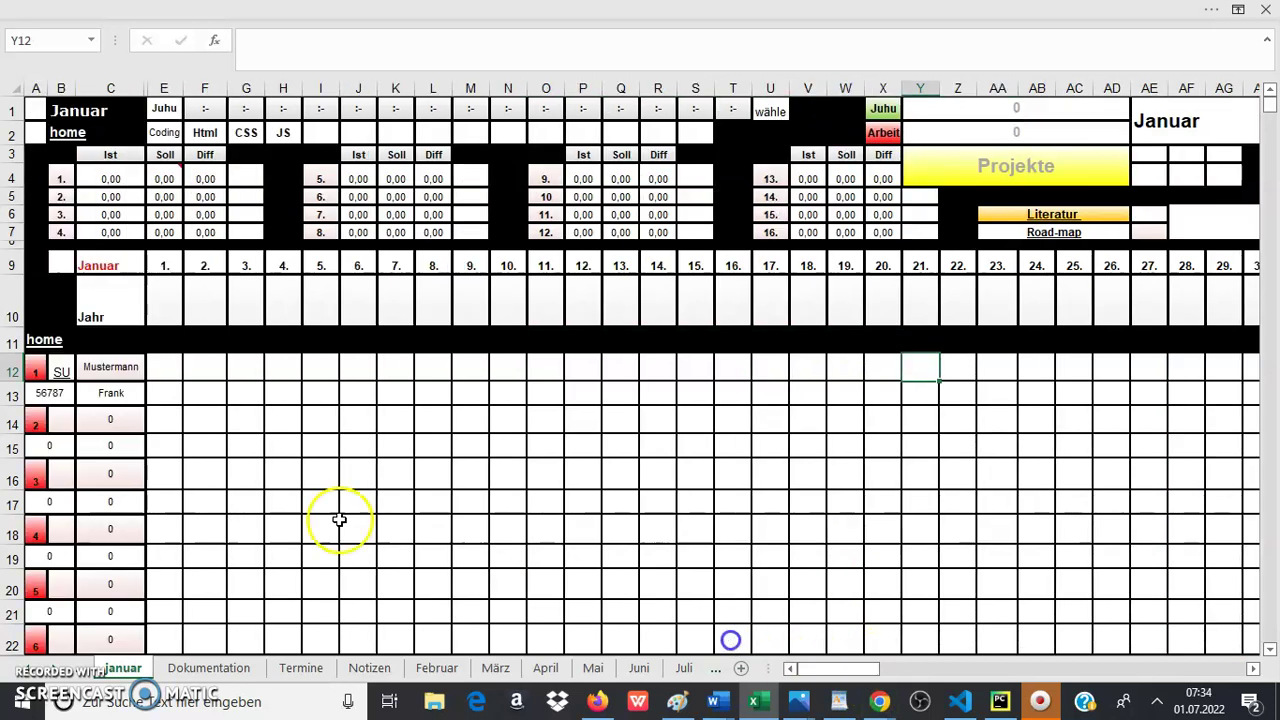
pyautogui.click(164, 308)
pyautogui.write('Mo')
pyautogui.press('Tab')
pyautogui.write('Di')
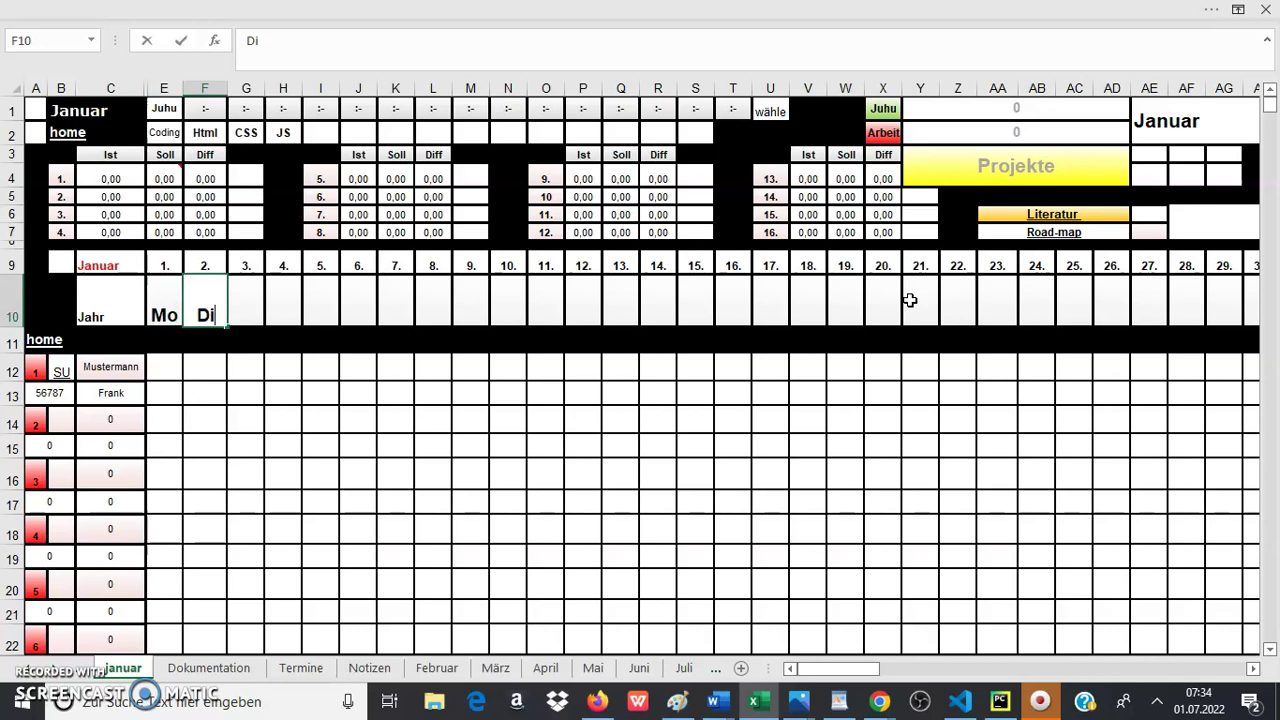
pyautogui.click(728, 194)
# Step: Autofill the weekday series from E10:F10 along row 10 across the remaining days of January
pyautogui.moveTo(157, 306); pyautogui.dragTo(200, 315)
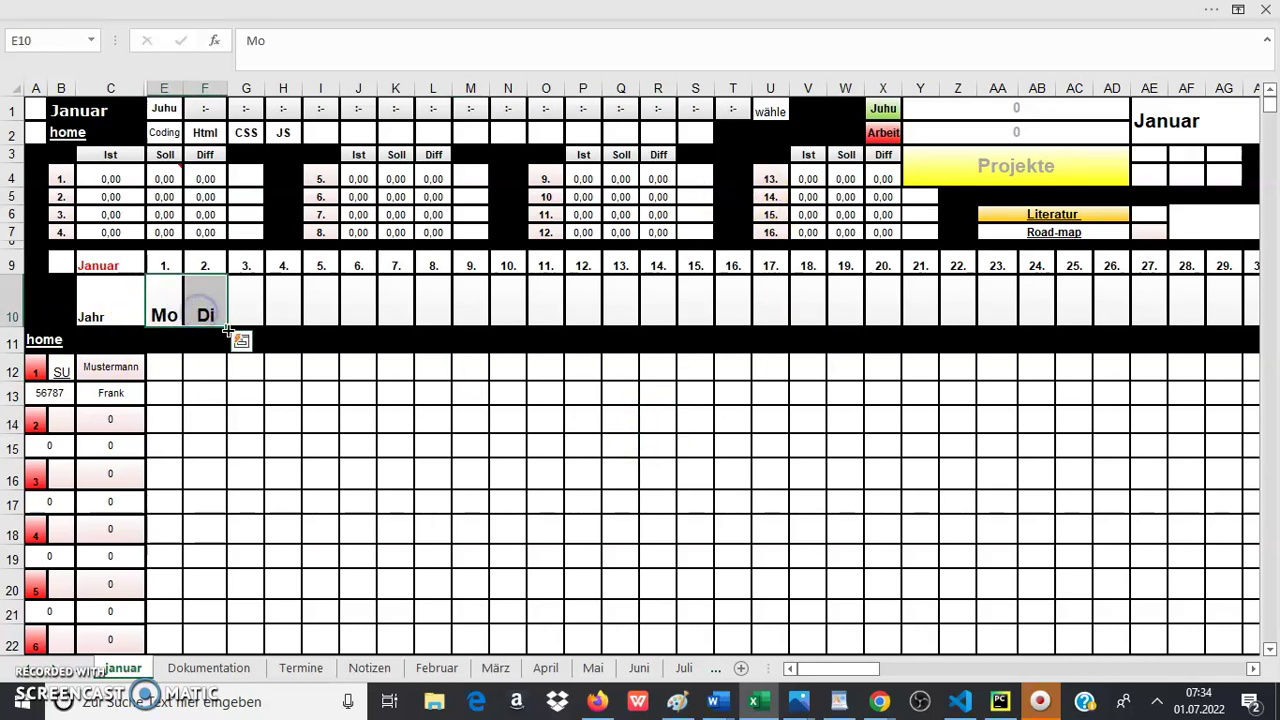
pyautogui.moveTo(228, 330); pyautogui.dragTo(1204, 315)
pyautogui.click(465, 450)
pyautogui.moveTo(870, 668); pyautogui.dragTo(734, 646)
pyautogui.click(618, 465)
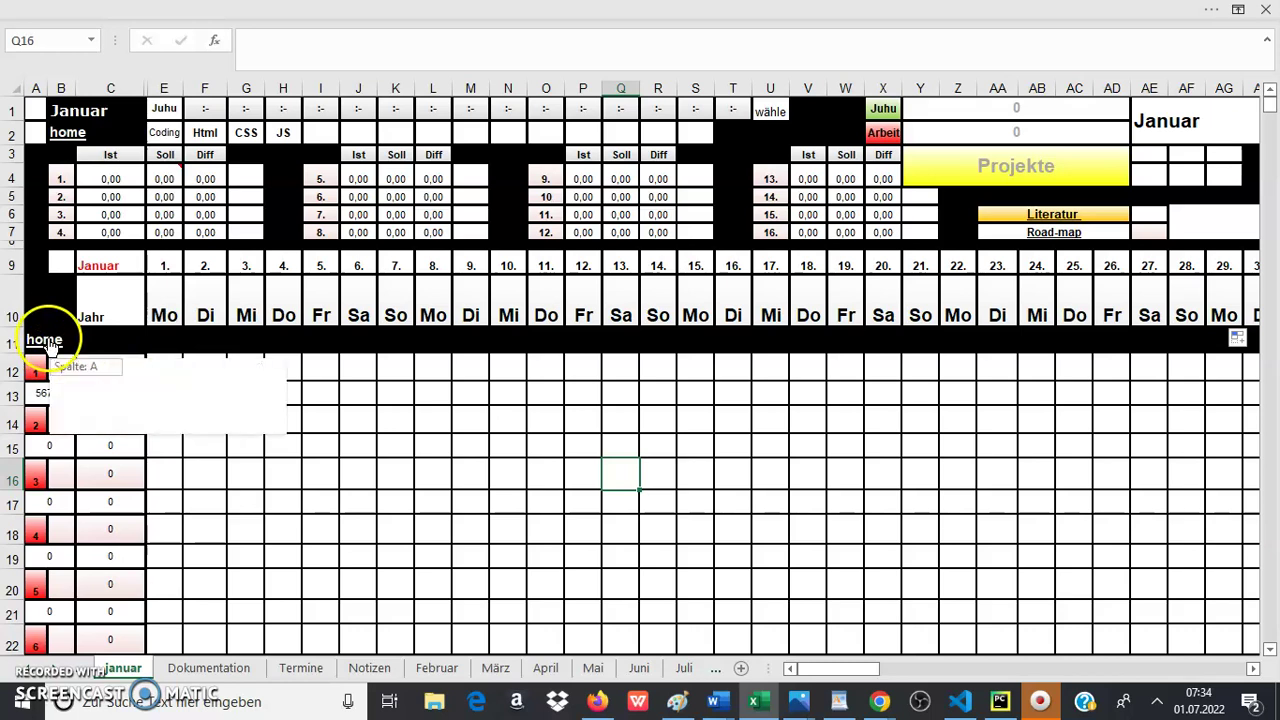
# Step: Replace employee 1's first name in F14 of the home sheet and open the January sheet to check the entry
pyautogui.click(45, 342)
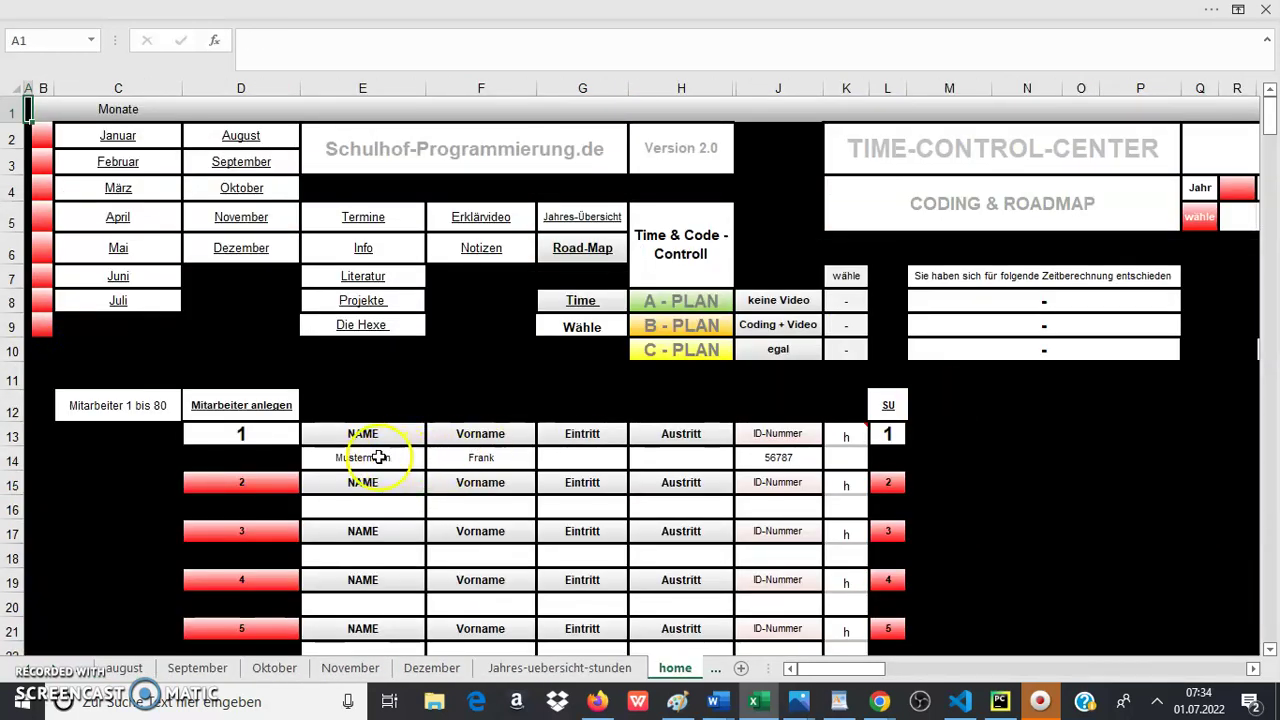
pyautogui.click(486, 457)
pyautogui.press('BackSpace')
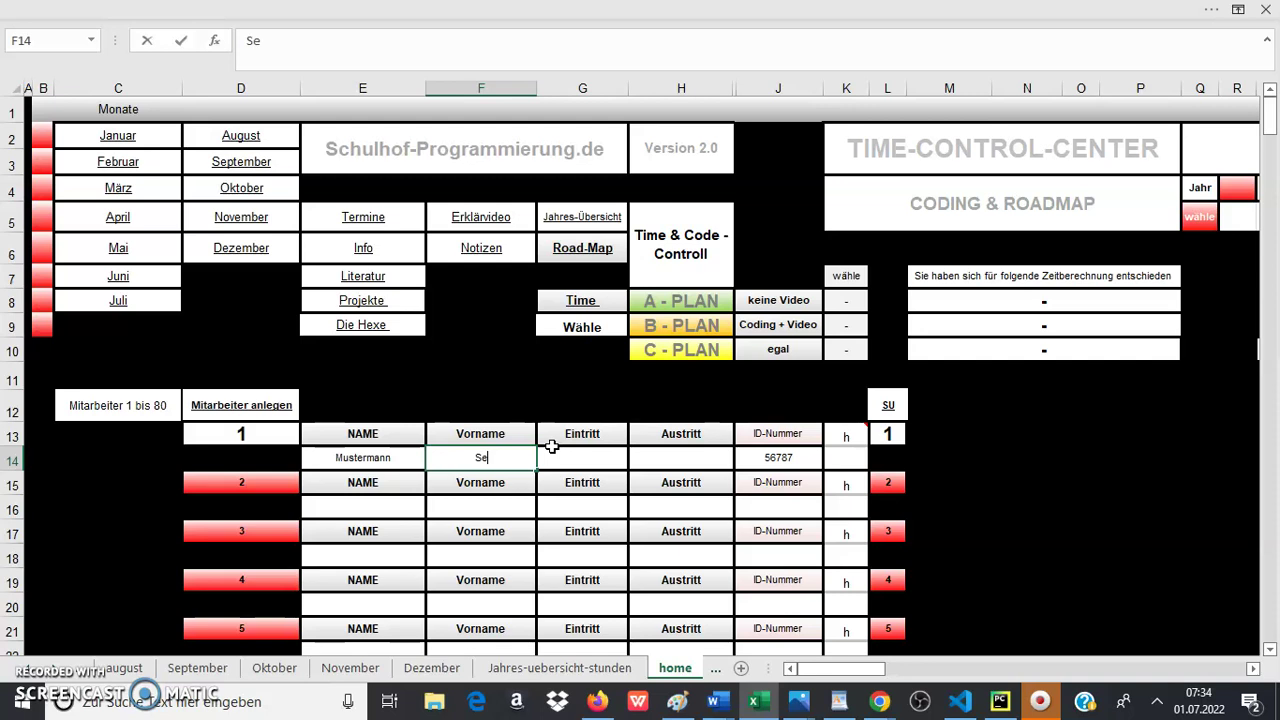
pyautogui.write('Sebastian')
pyautogui.click(1112, 412)
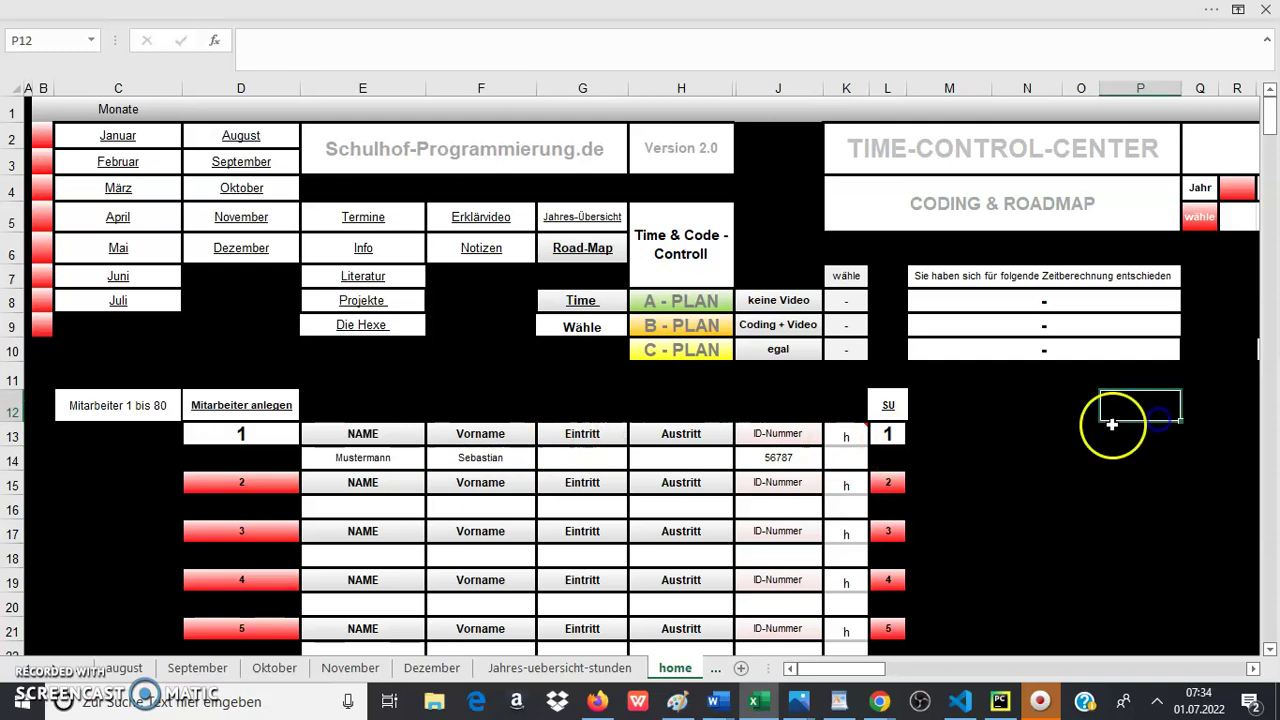
pyautogui.click(118, 136)
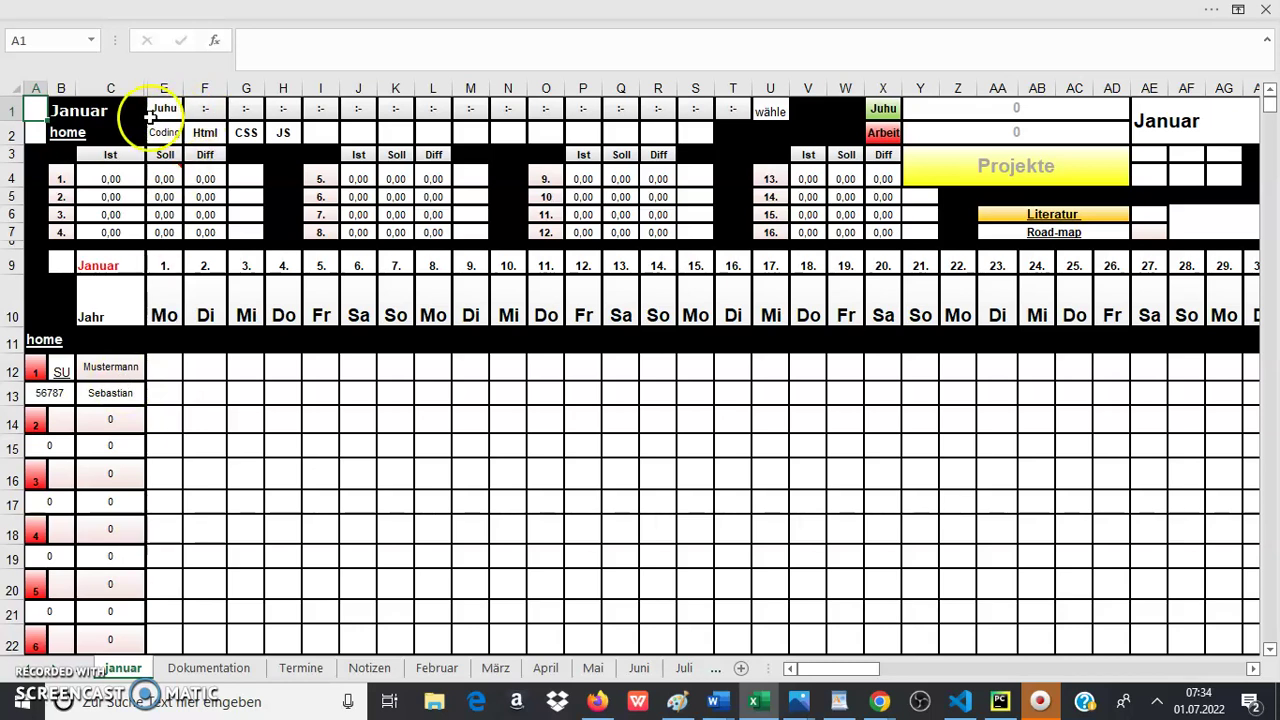
# Step: Check the Juhu and Arbeit counters on the January sheet and set the Html status in F1 to arbeit
pyautogui.click(1055, 115)
pyautogui.click(978, 134)
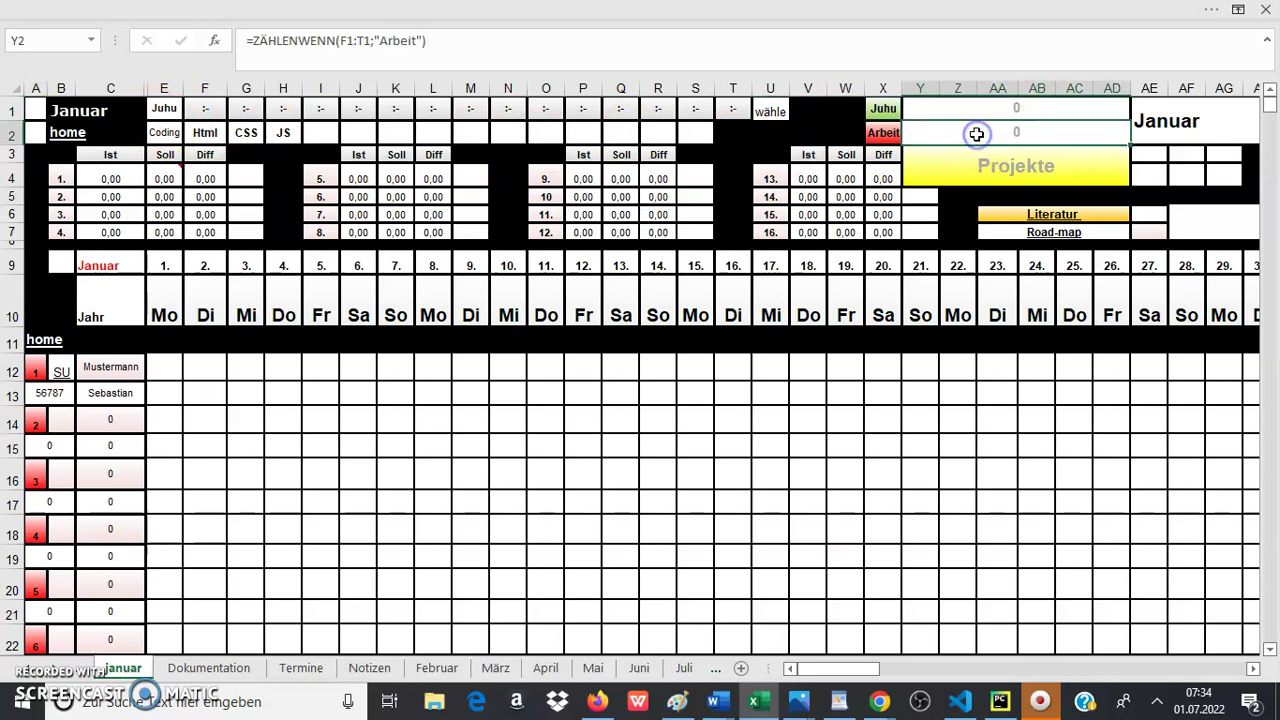
pyautogui.click(206, 109)
pyautogui.click(237, 110)
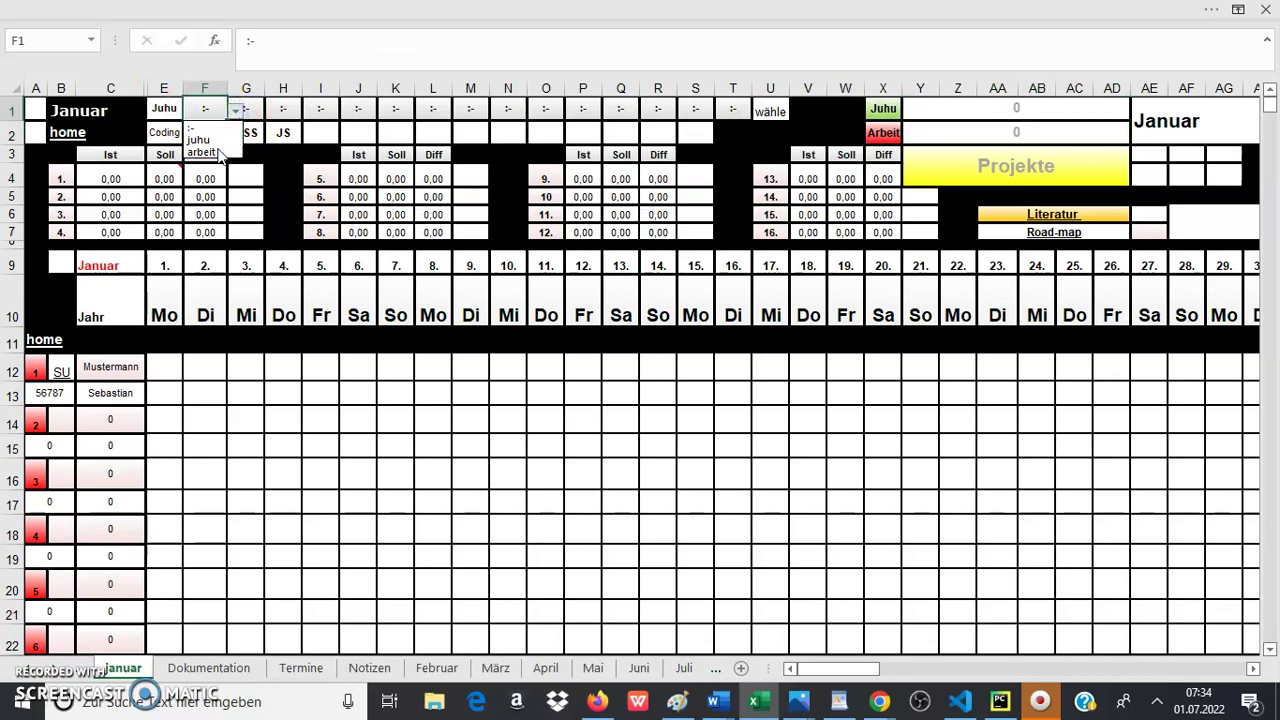
pyautogui.click(205, 147)
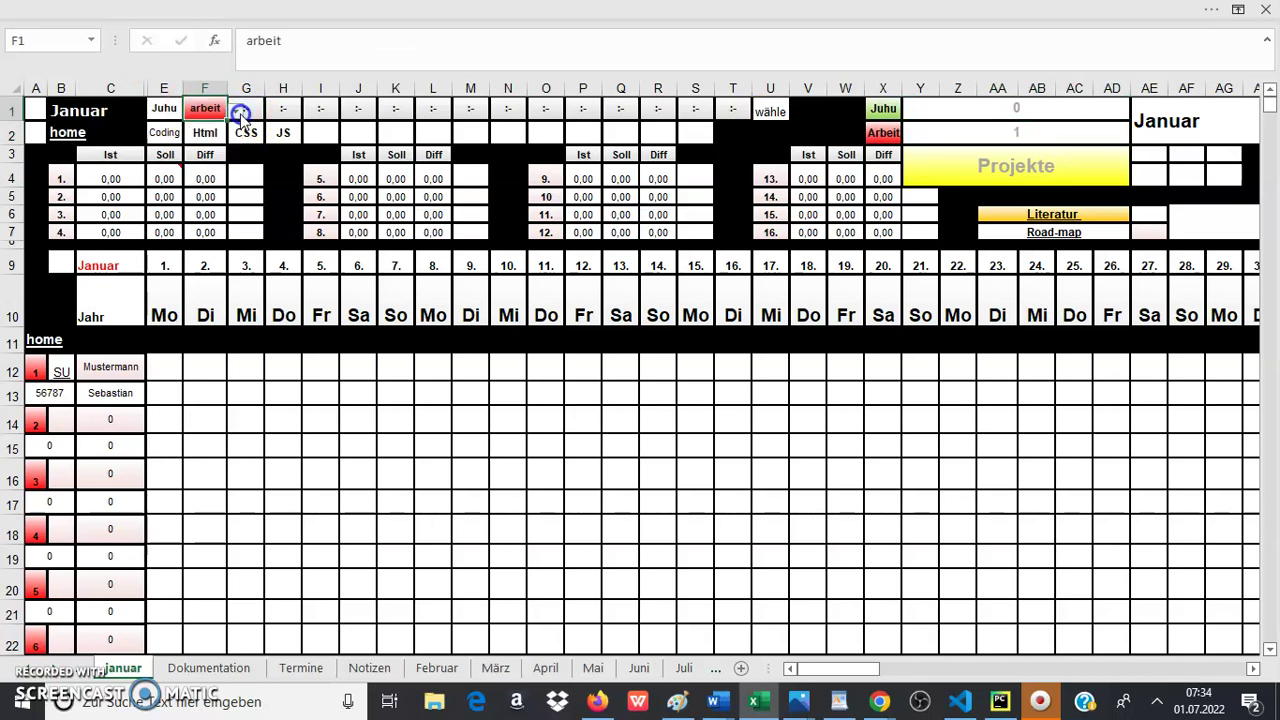
pyautogui.click(253, 338)
pyautogui.click(285, 388)
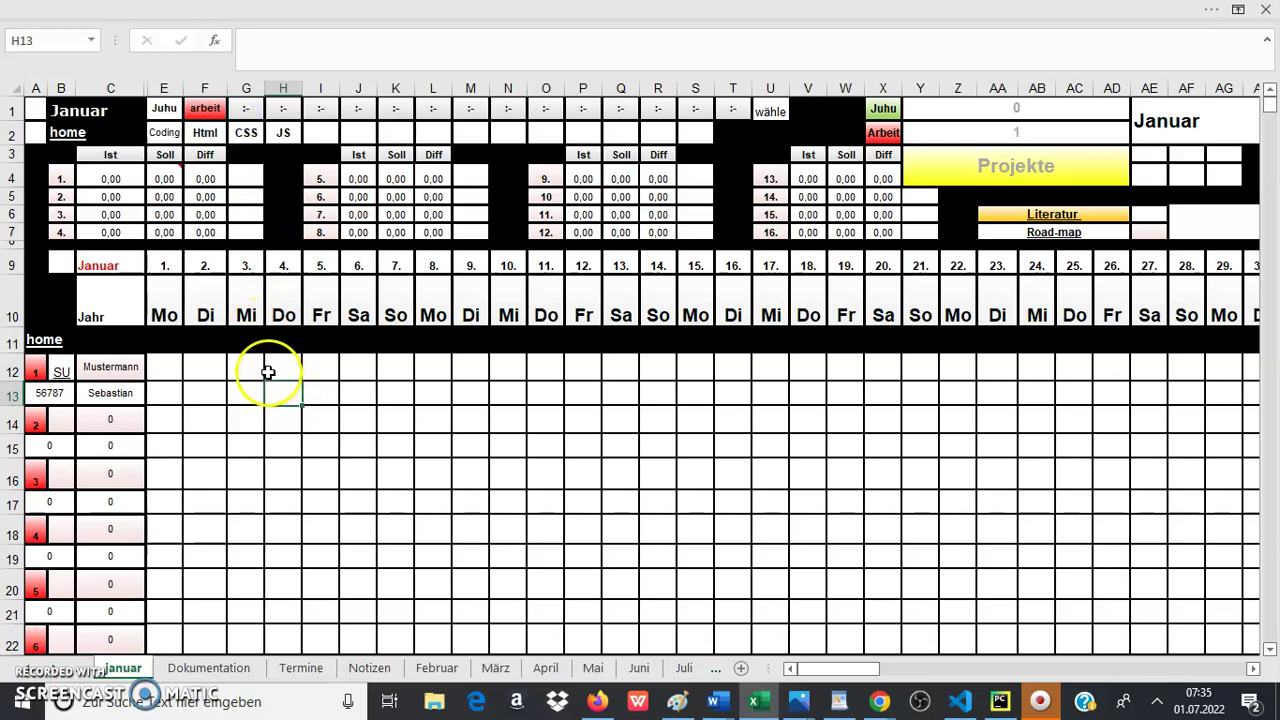
# Step: Read the note on the Soll cell E4, and examine the A, B and C plan options on the home sheet
pyautogui.moveTo(175, 178)
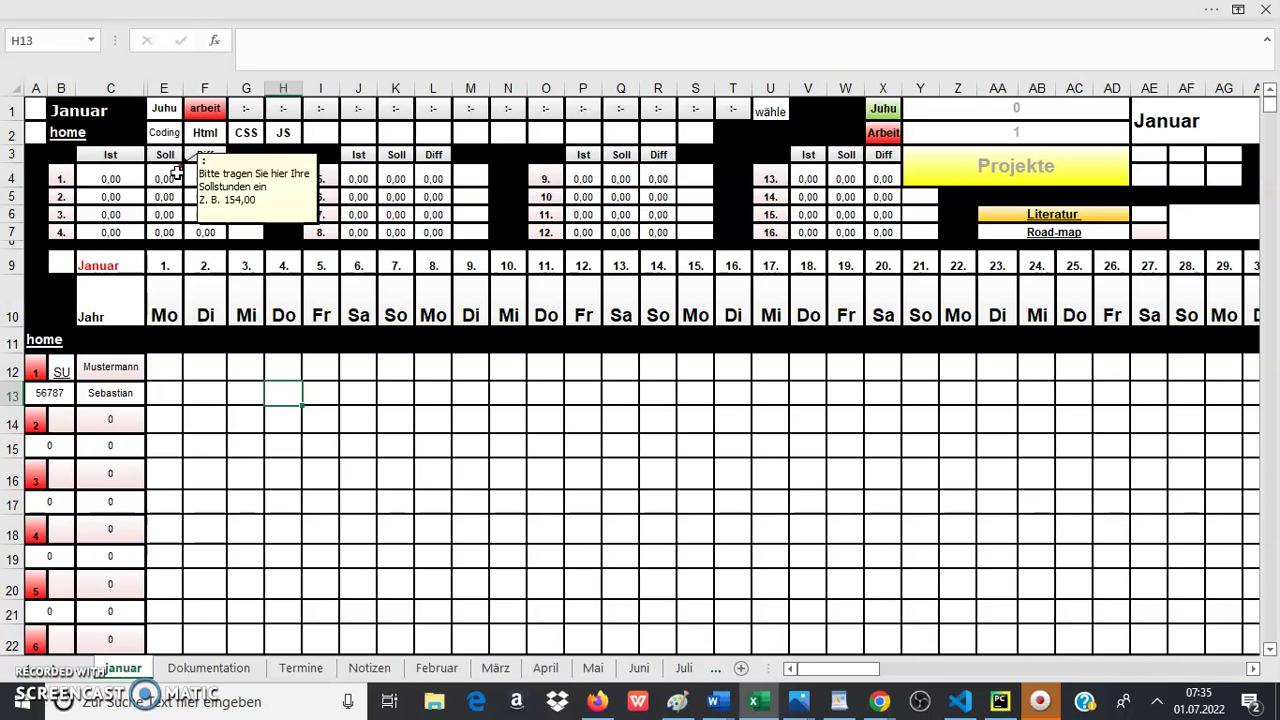
pyautogui.click(72, 134)
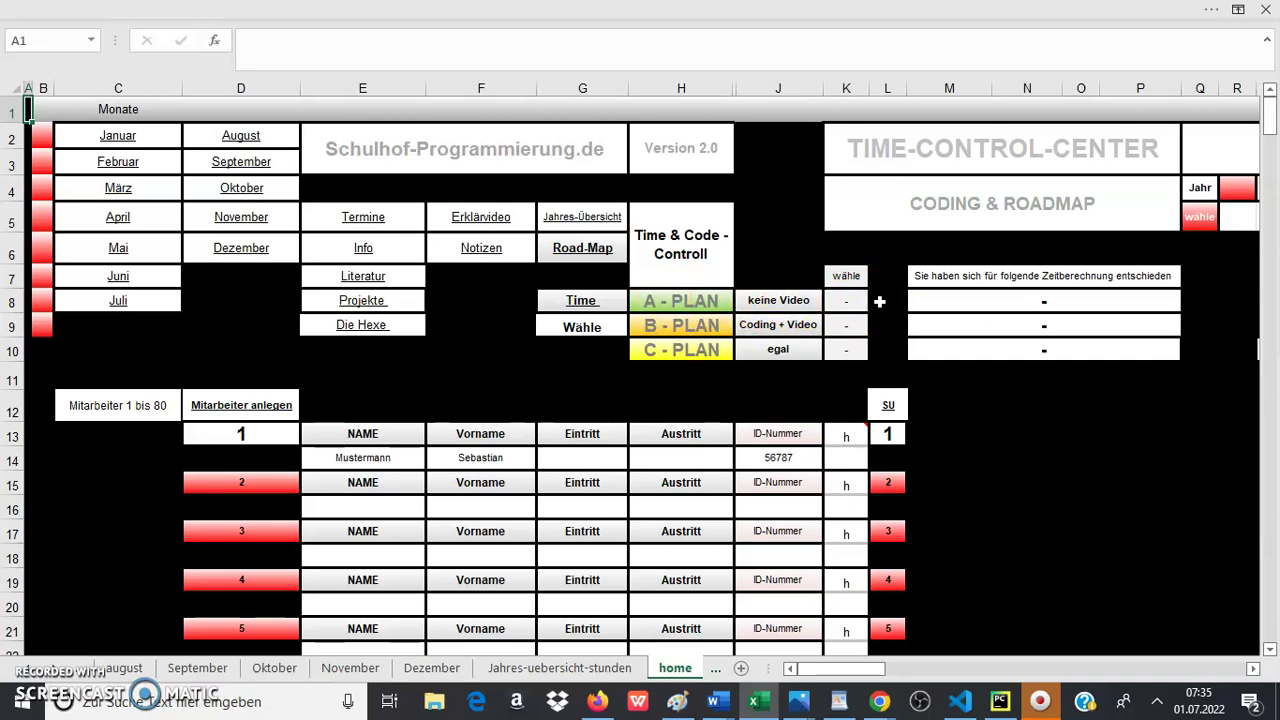
pyautogui.click(882, 301)
pyautogui.click(884, 326)
pyautogui.click(882, 352)
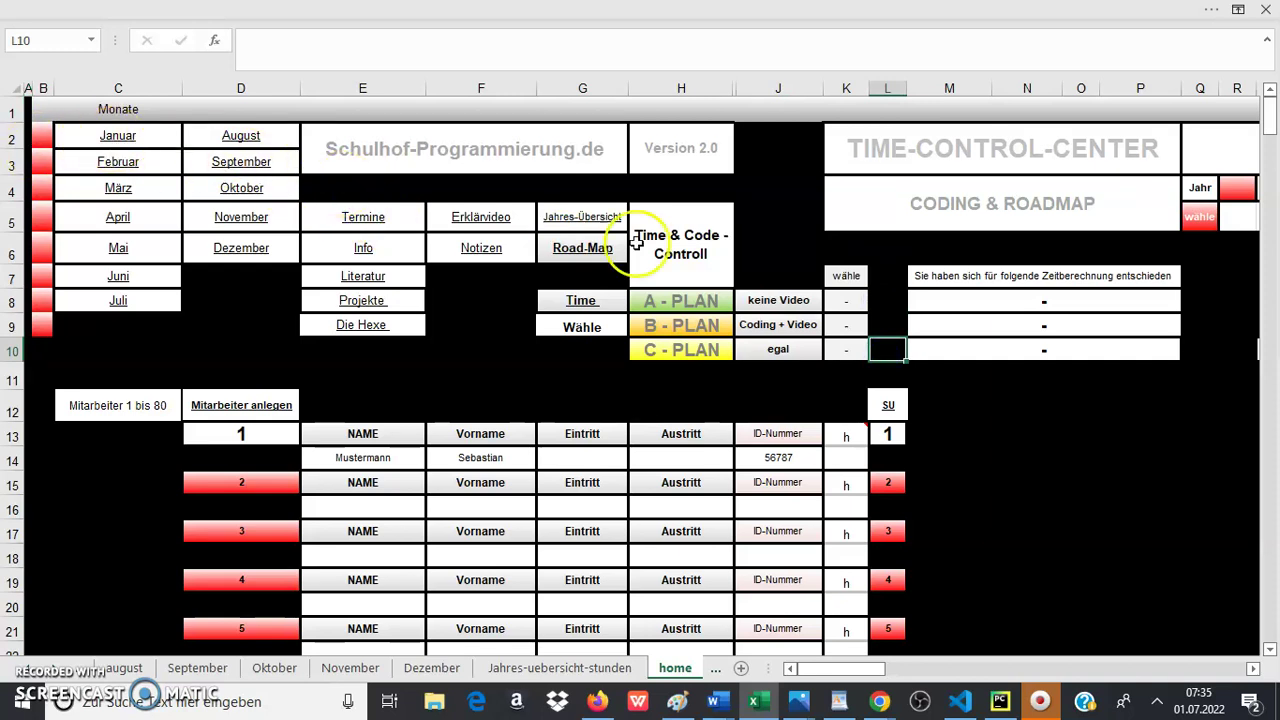
pyautogui.click(685, 301)
pyautogui.click(682, 326)
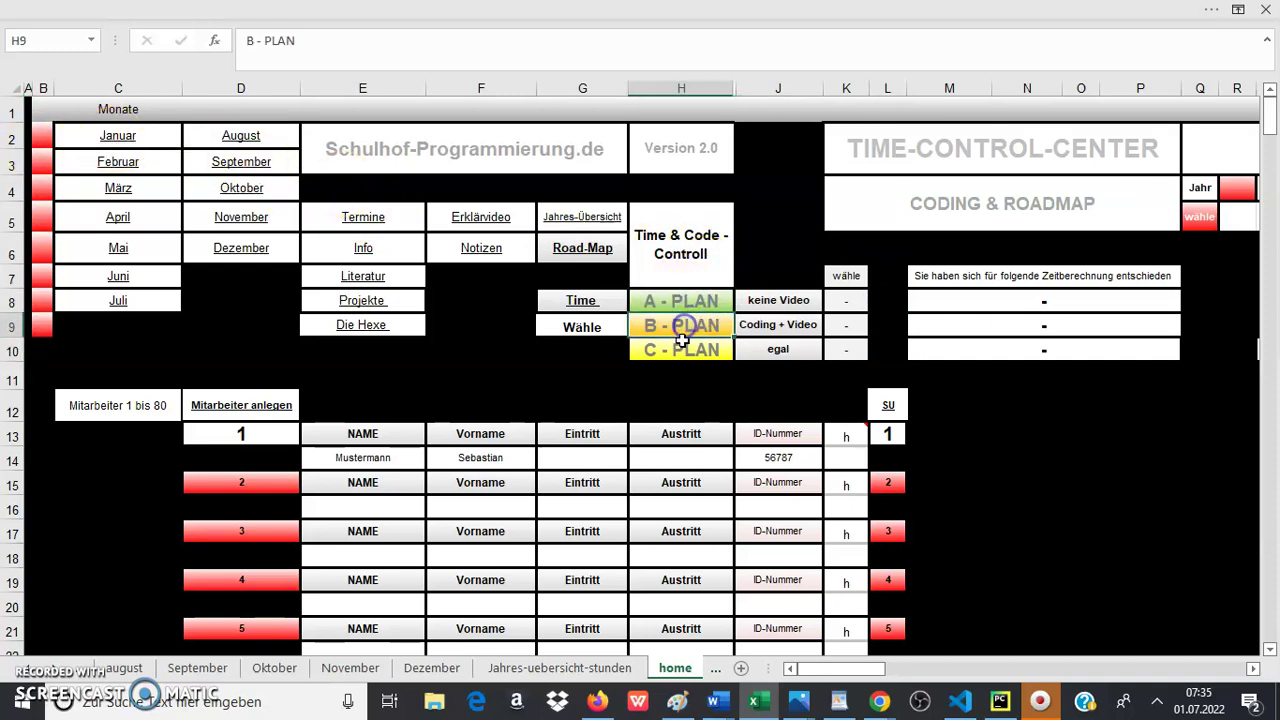
pyautogui.click(689, 303)
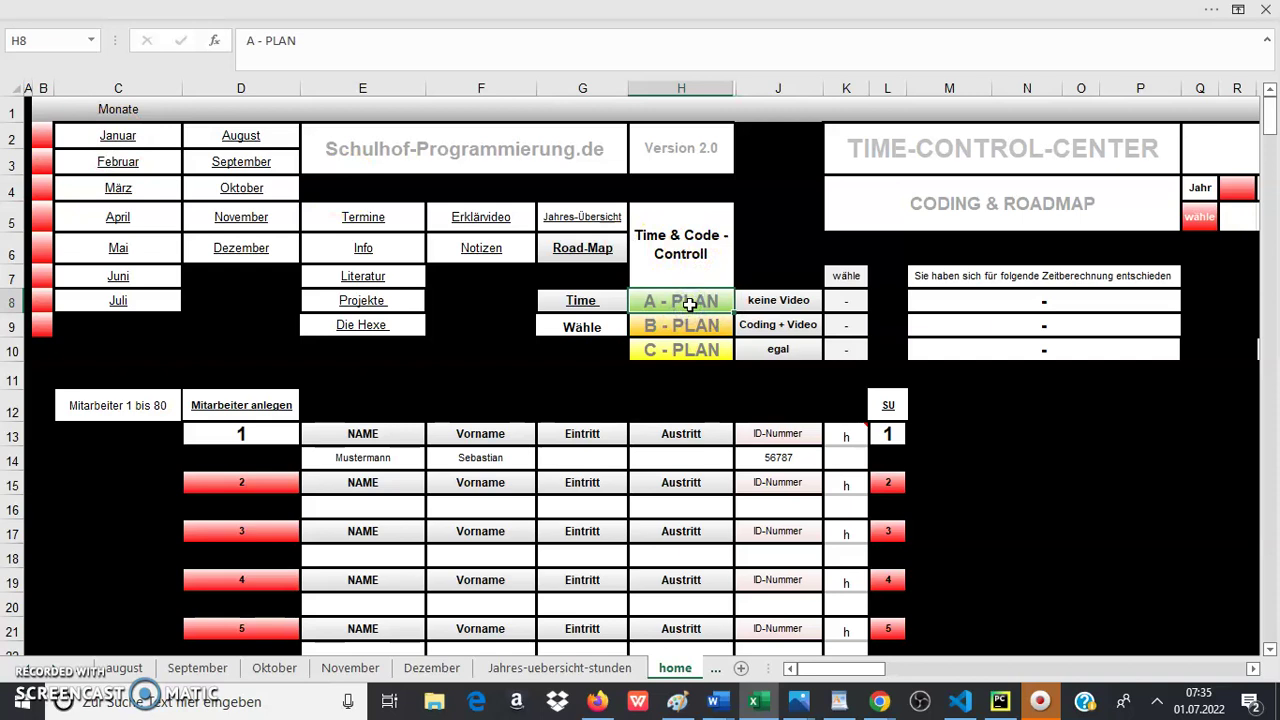
pyautogui.click(690, 324)
pyautogui.click(684, 349)
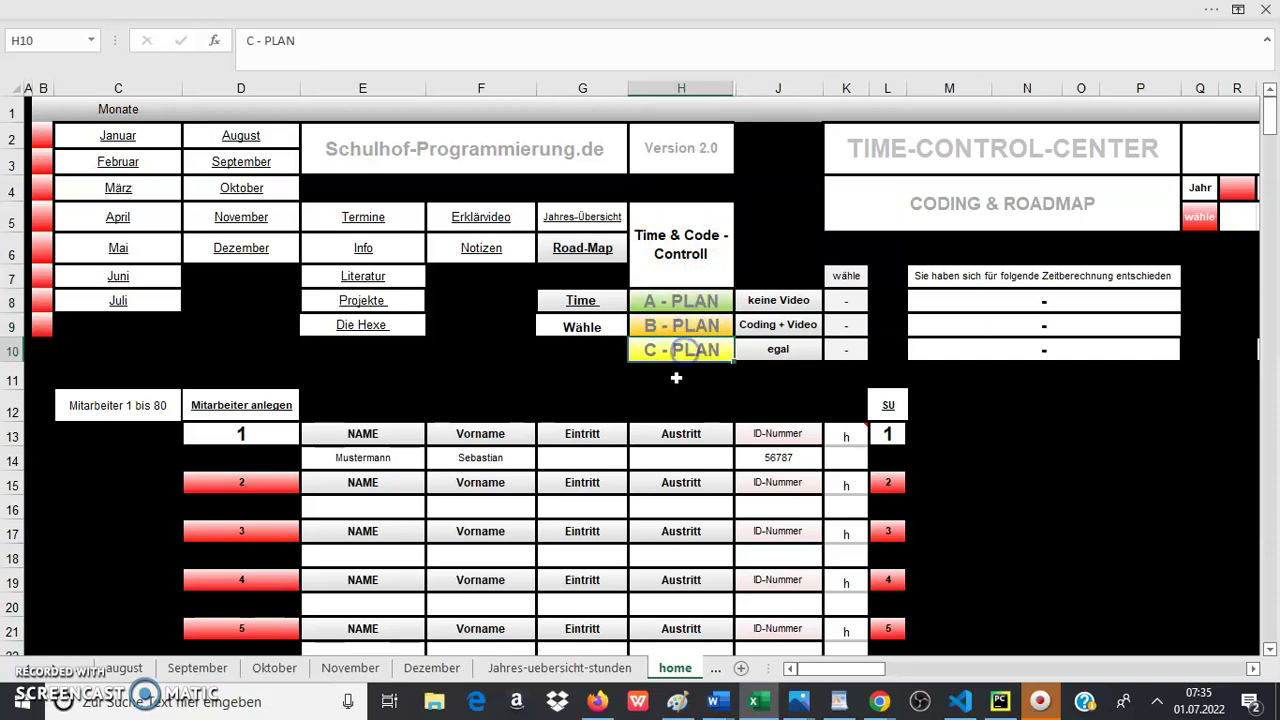
pyautogui.click(672, 402)
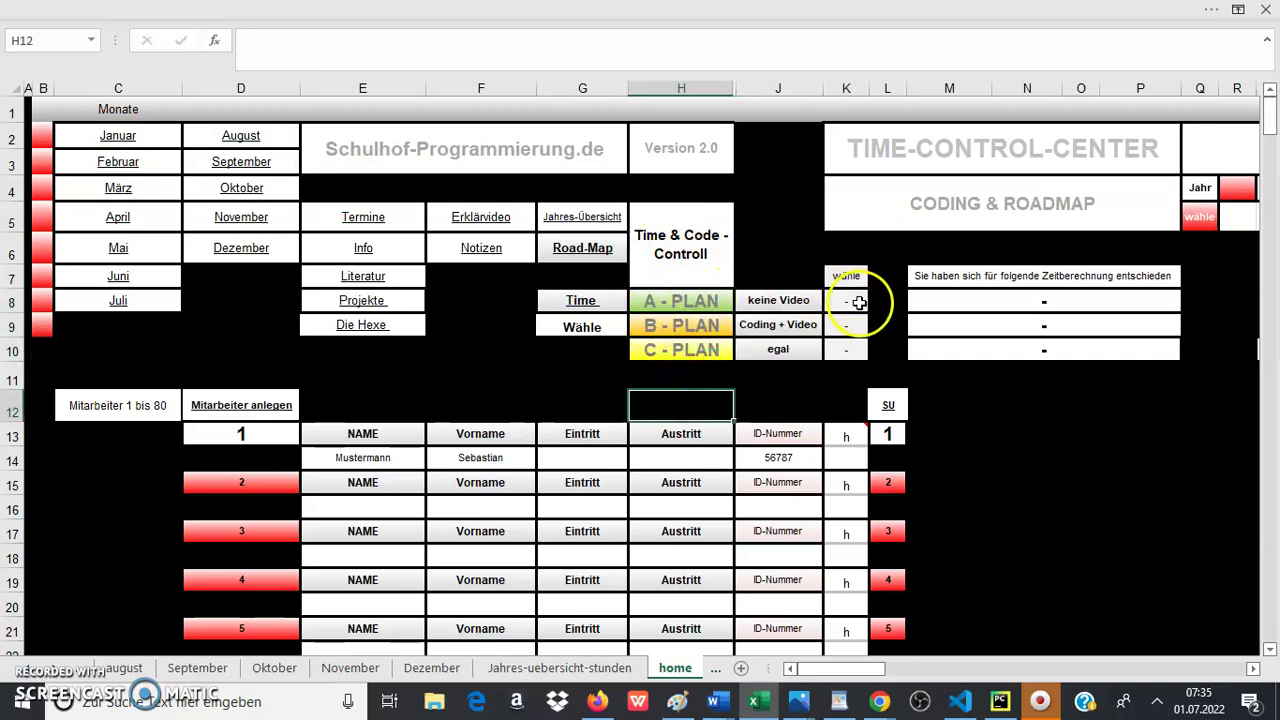
# Step: Return to the January sheet and set employee 1's target hours (Soll) in E4 to 60,00
pyautogui.click(120, 135)
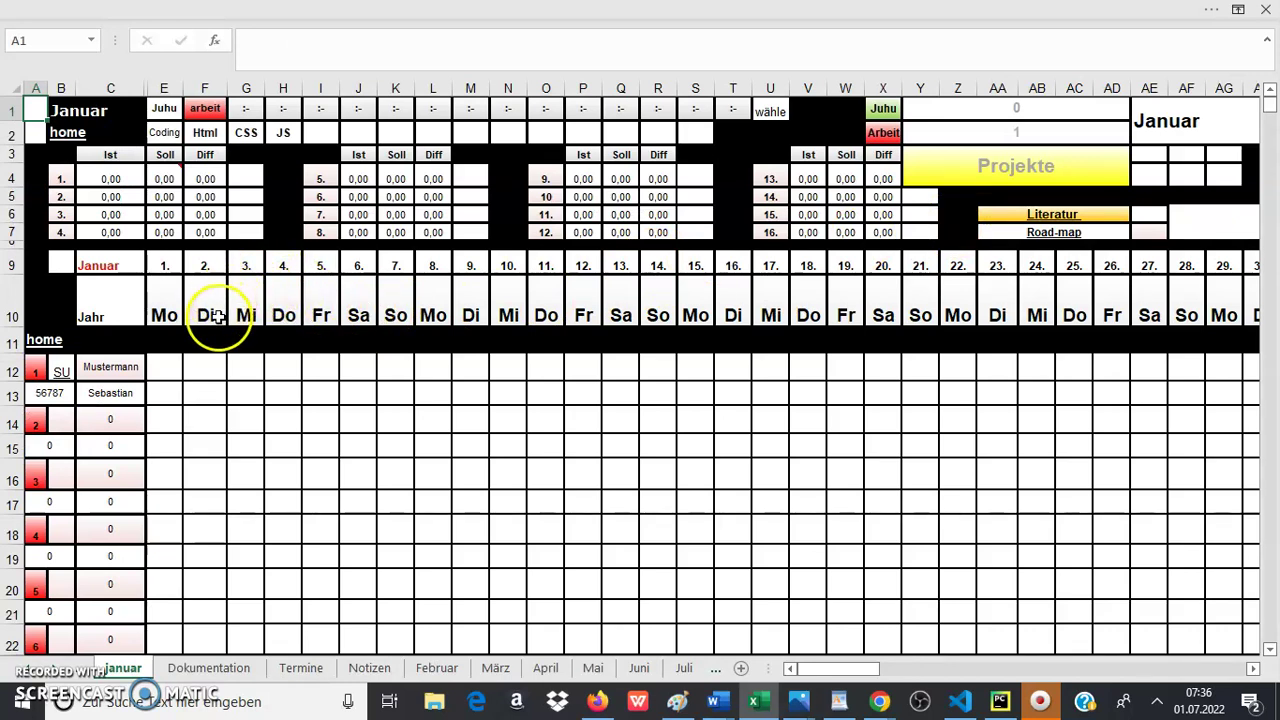
pyautogui.moveTo(172, 172)
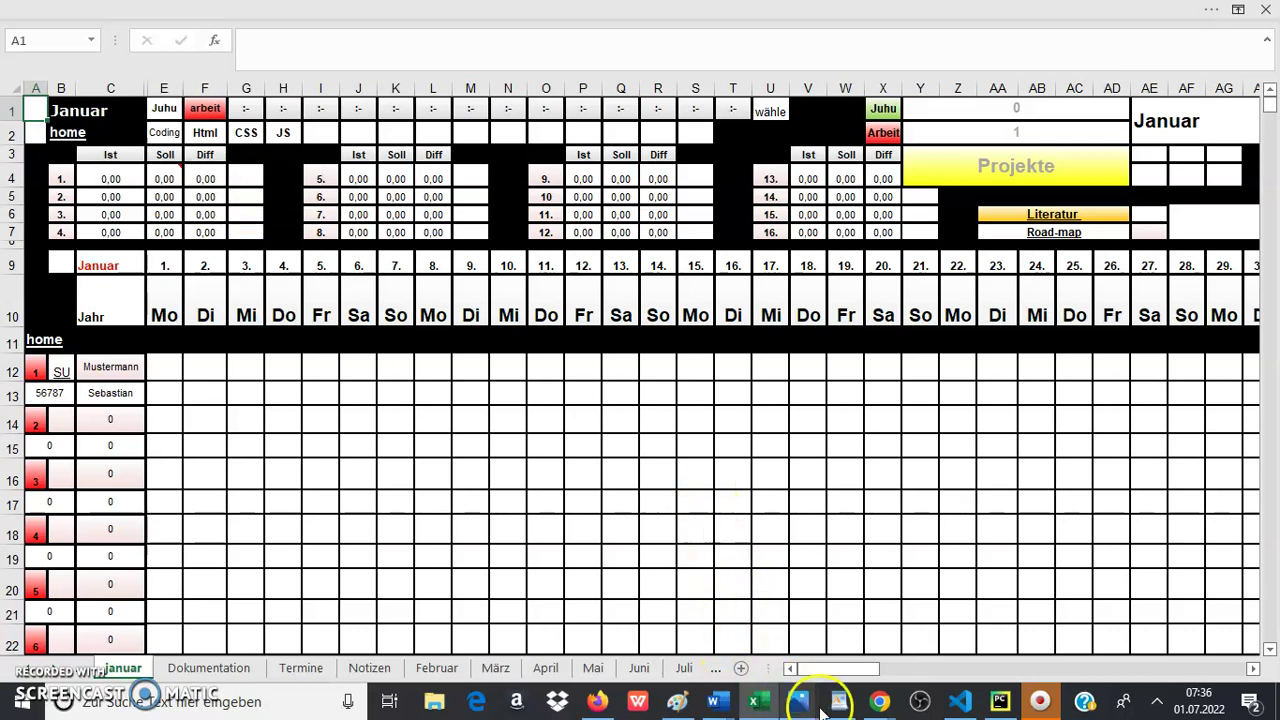
pyautogui.moveTo(848, 708)
pyautogui.click(545, 484)
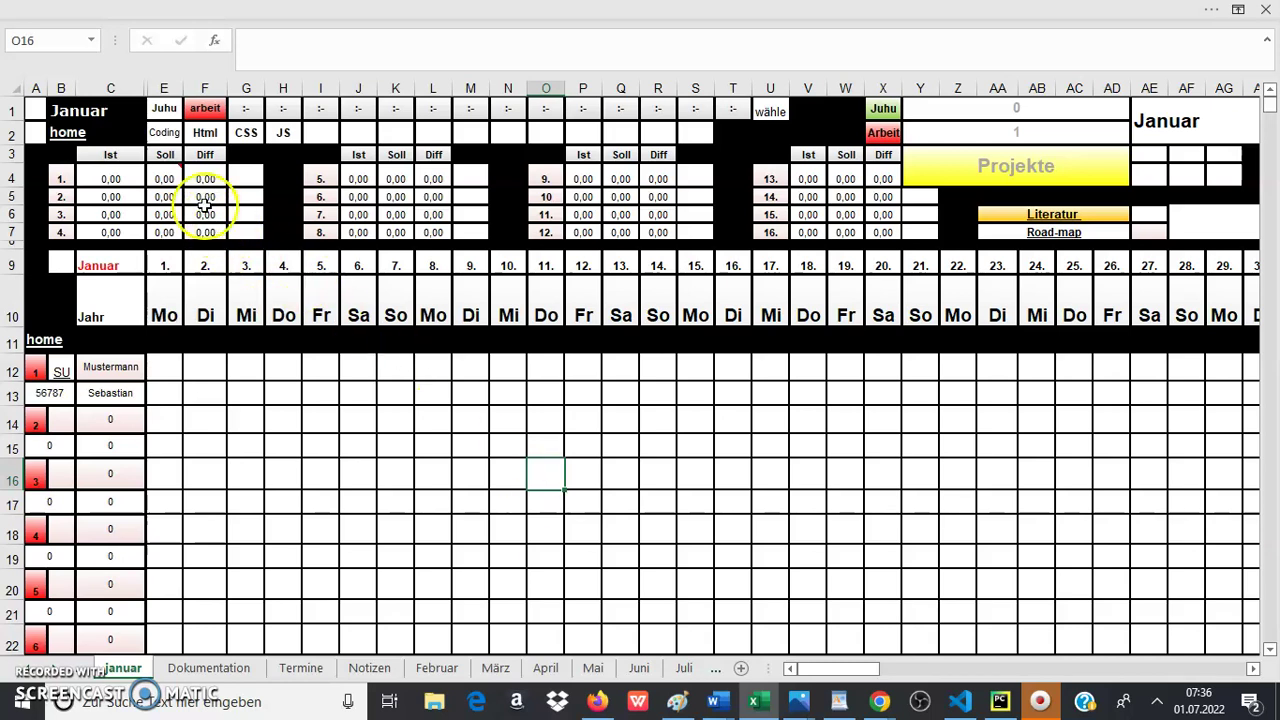
pyautogui.moveTo(165, 178)
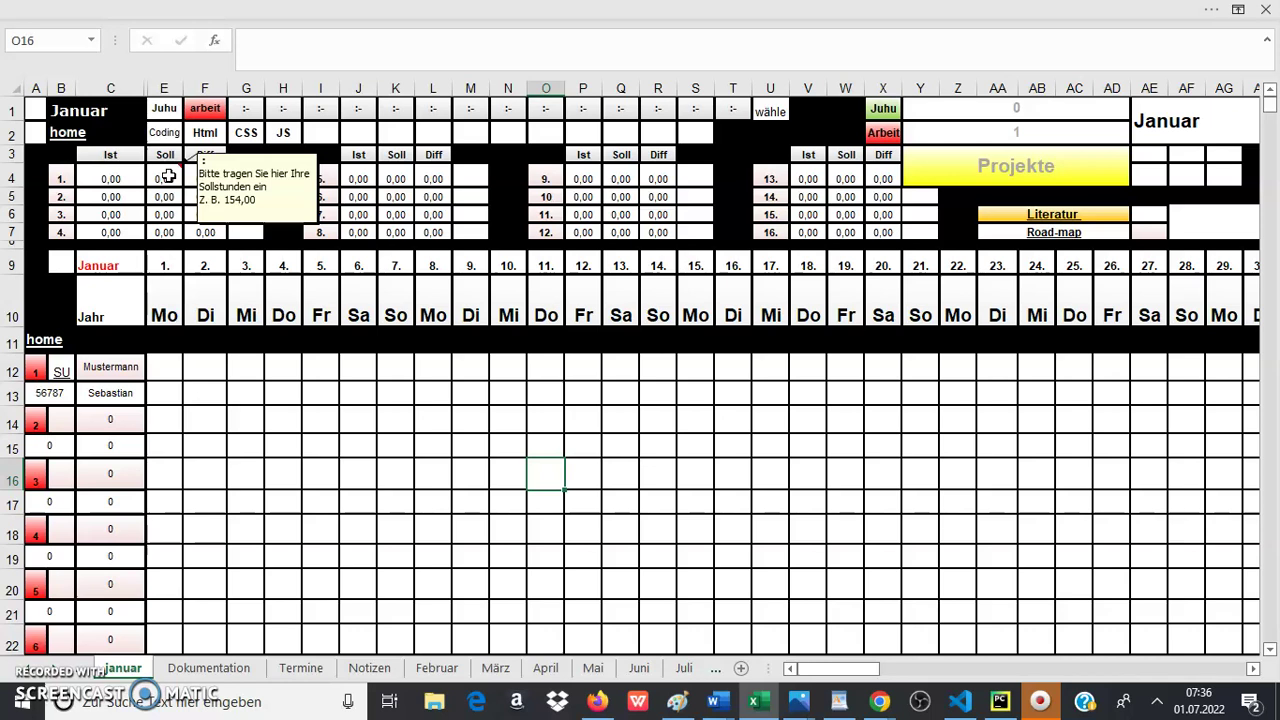
pyautogui.click(168, 177)
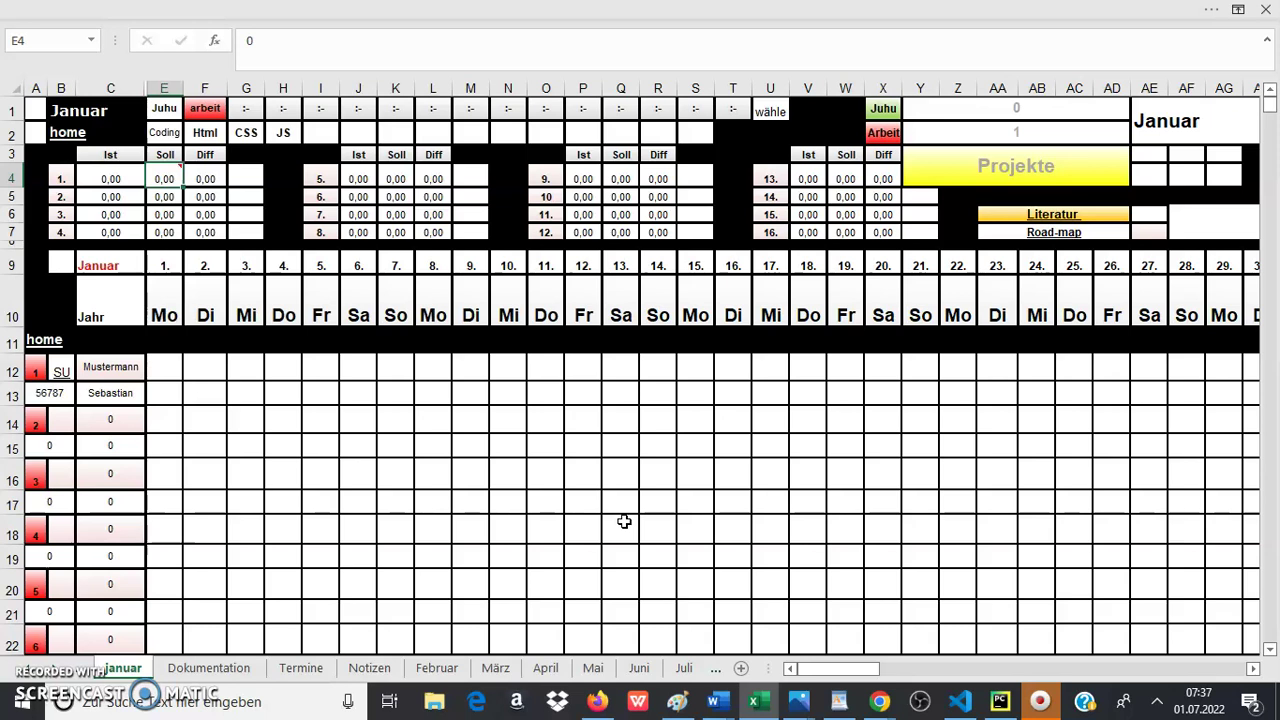
pyautogui.write('60')
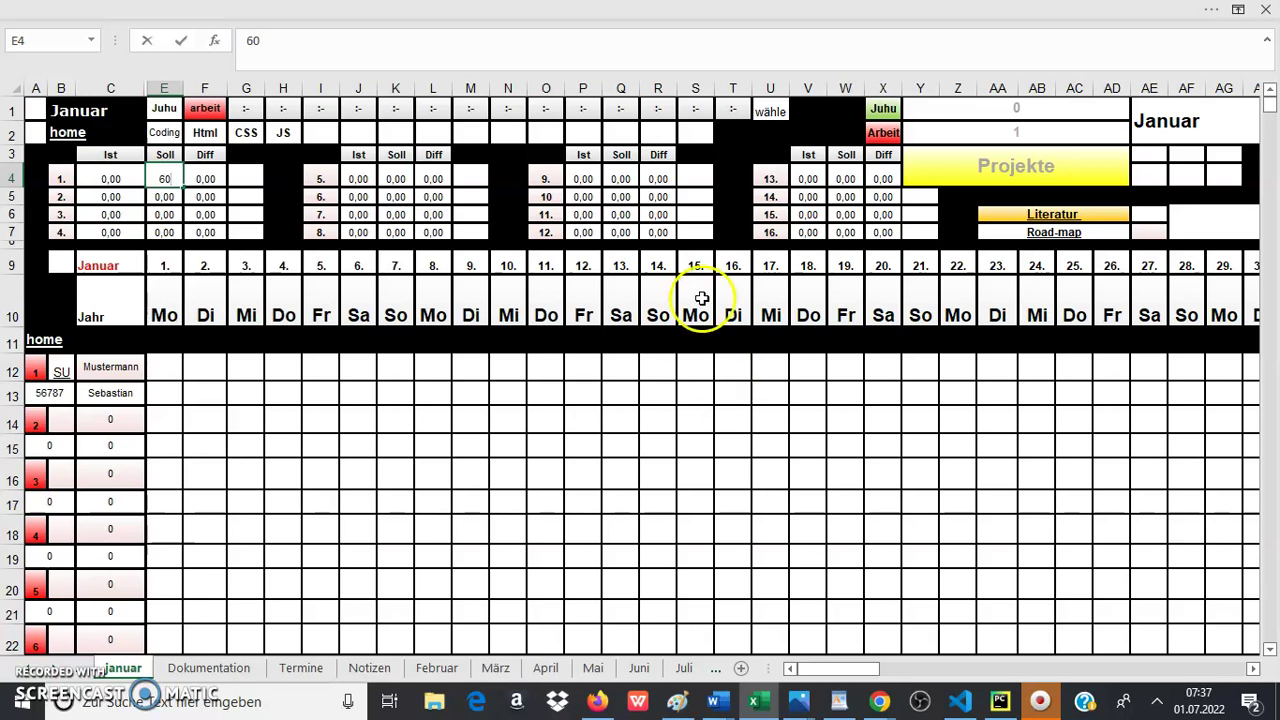
pyautogui.write(',00')
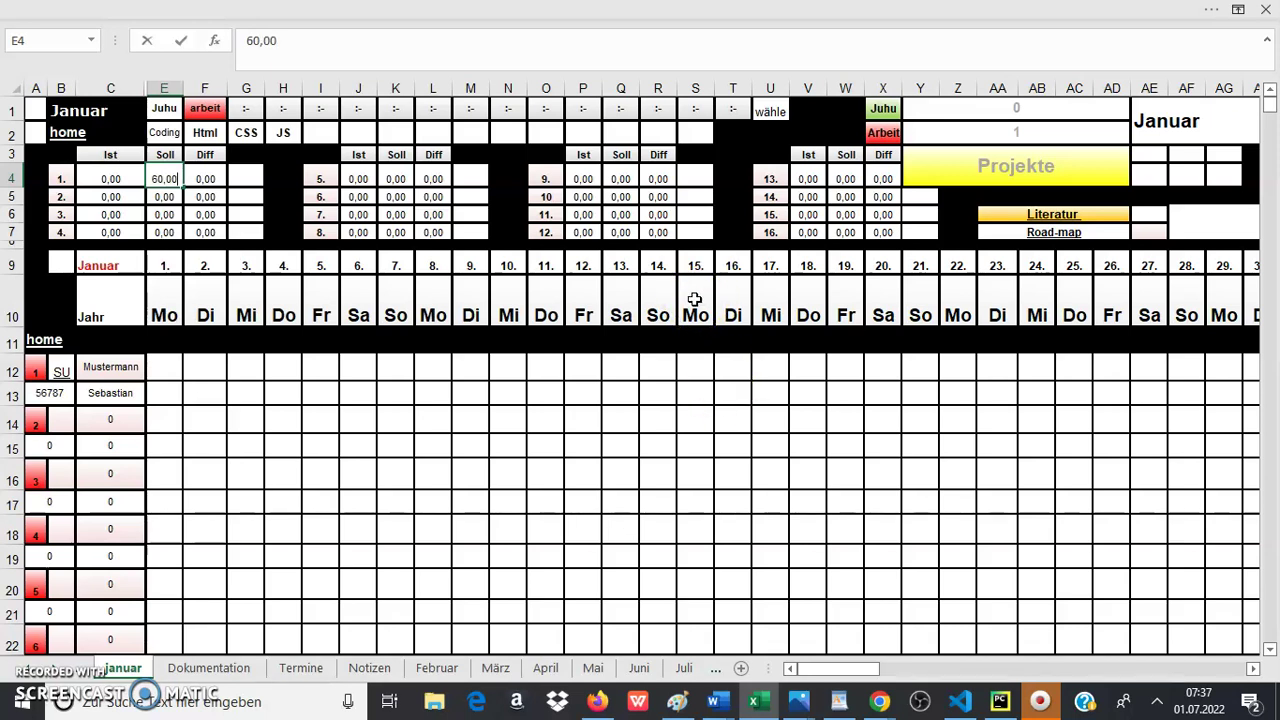
pyautogui.press('Return')
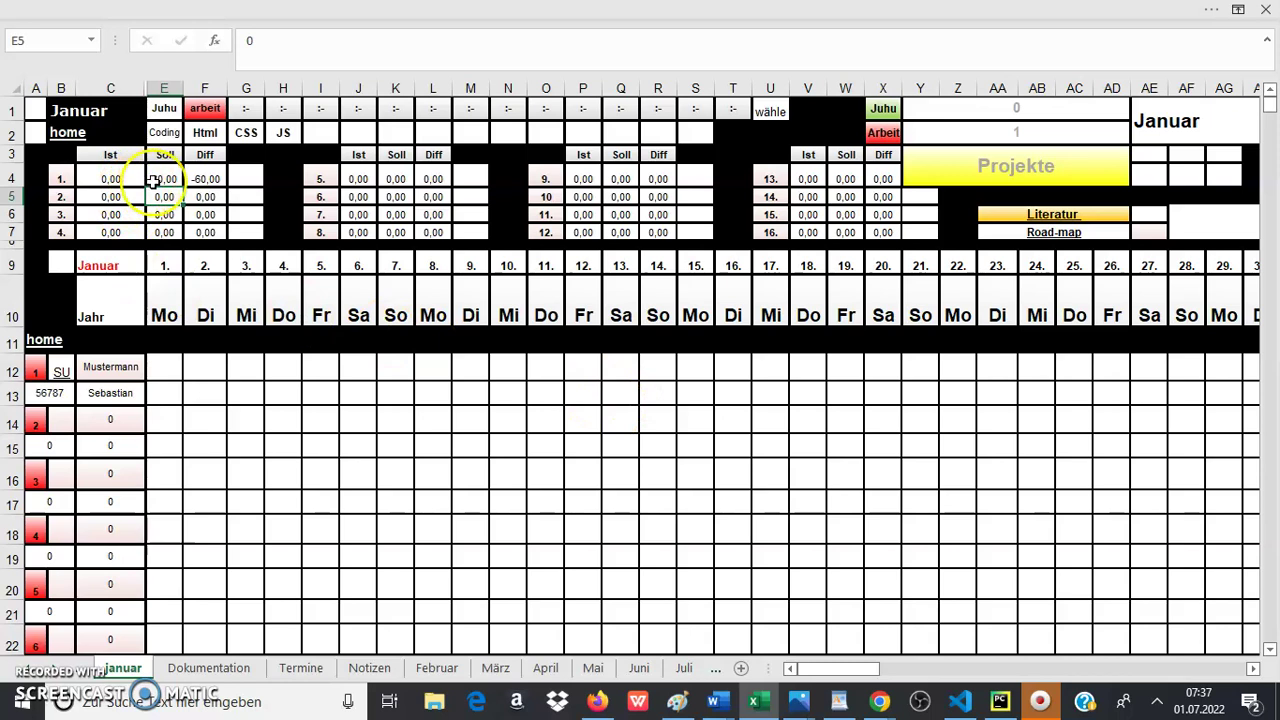
# Step: Enter employee 1's working time 12:00-15:00 in E12 and 3 hours in E13 for January 1
pyautogui.moveTo(154, 181)
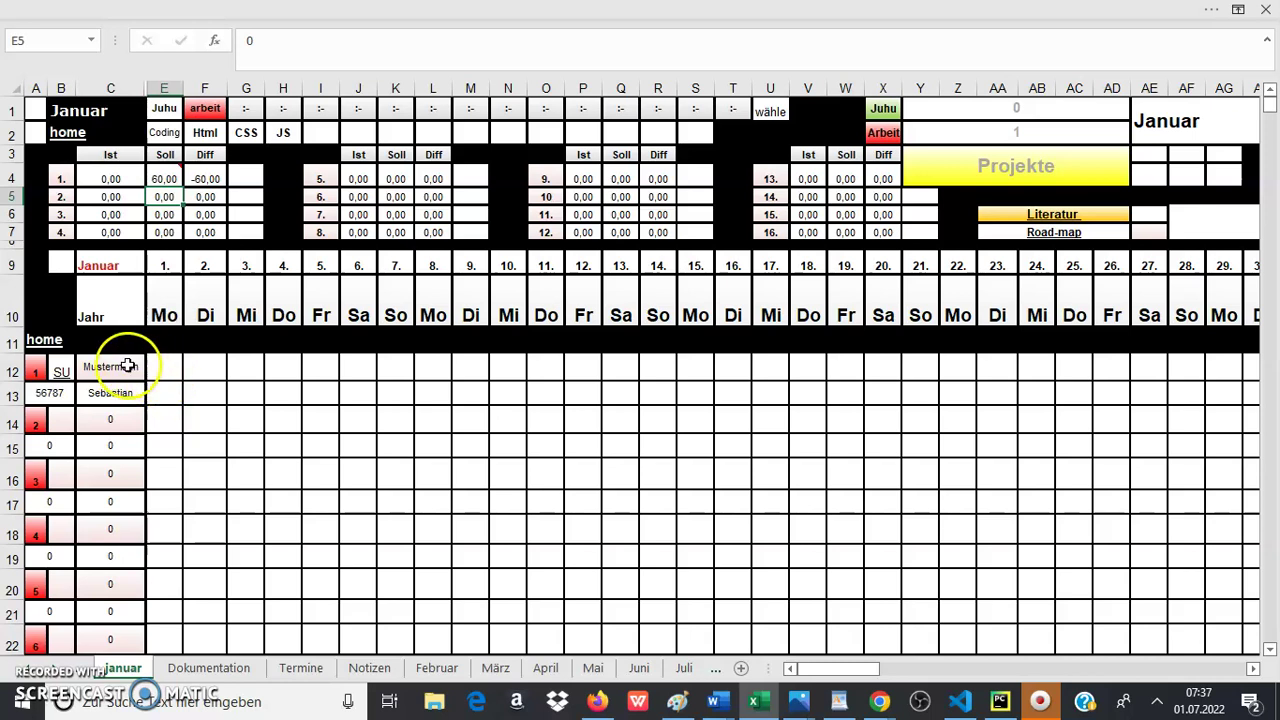
pyautogui.click(164, 367)
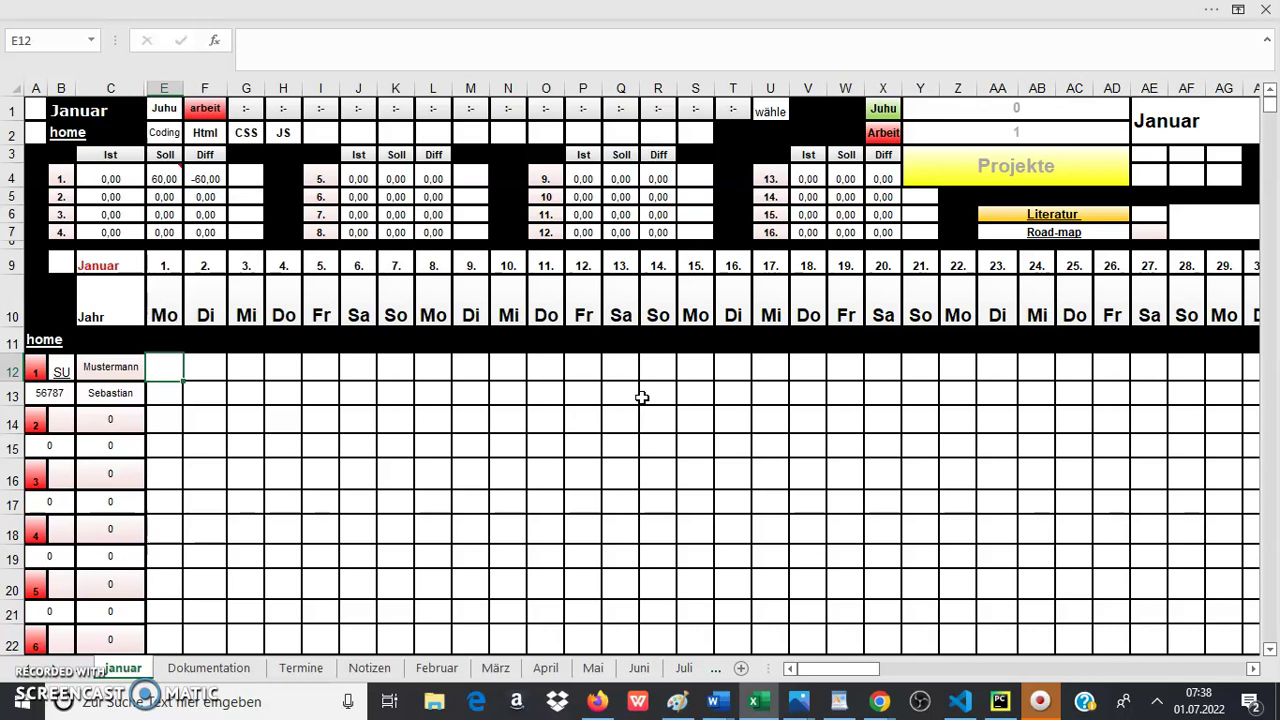
pyautogui.write('12:00-15:00')
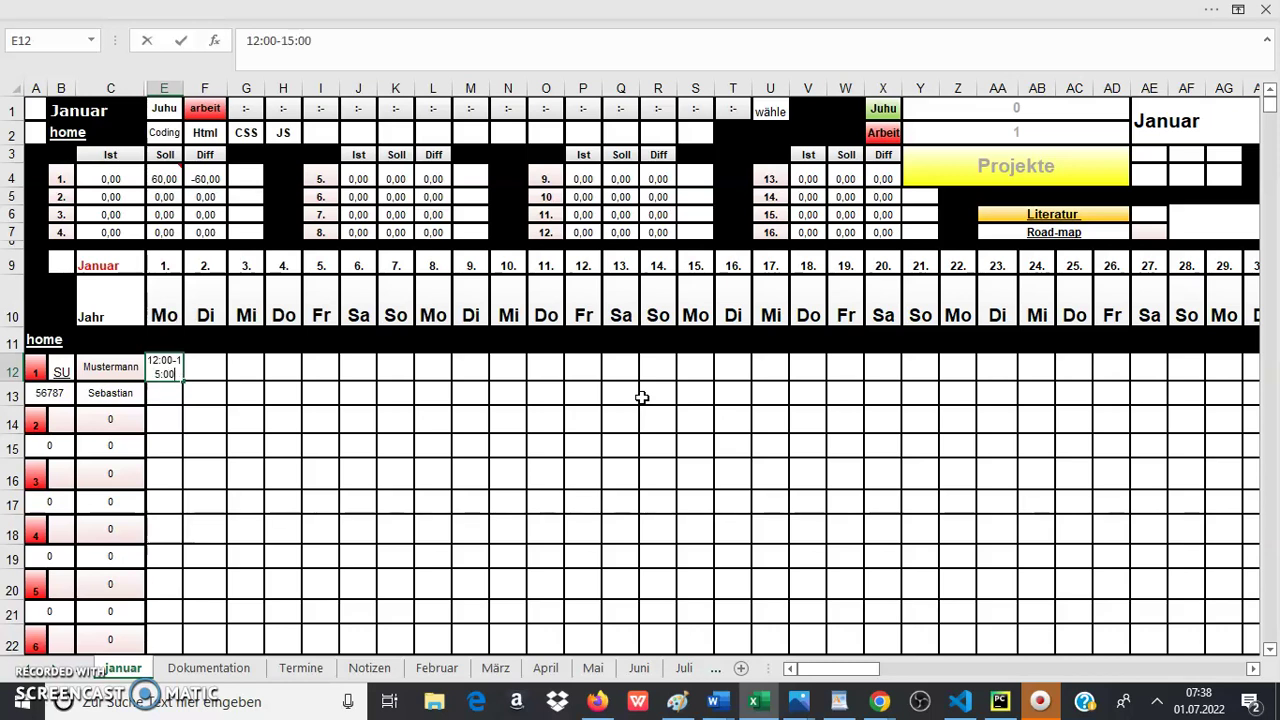
pyautogui.click(598, 426)
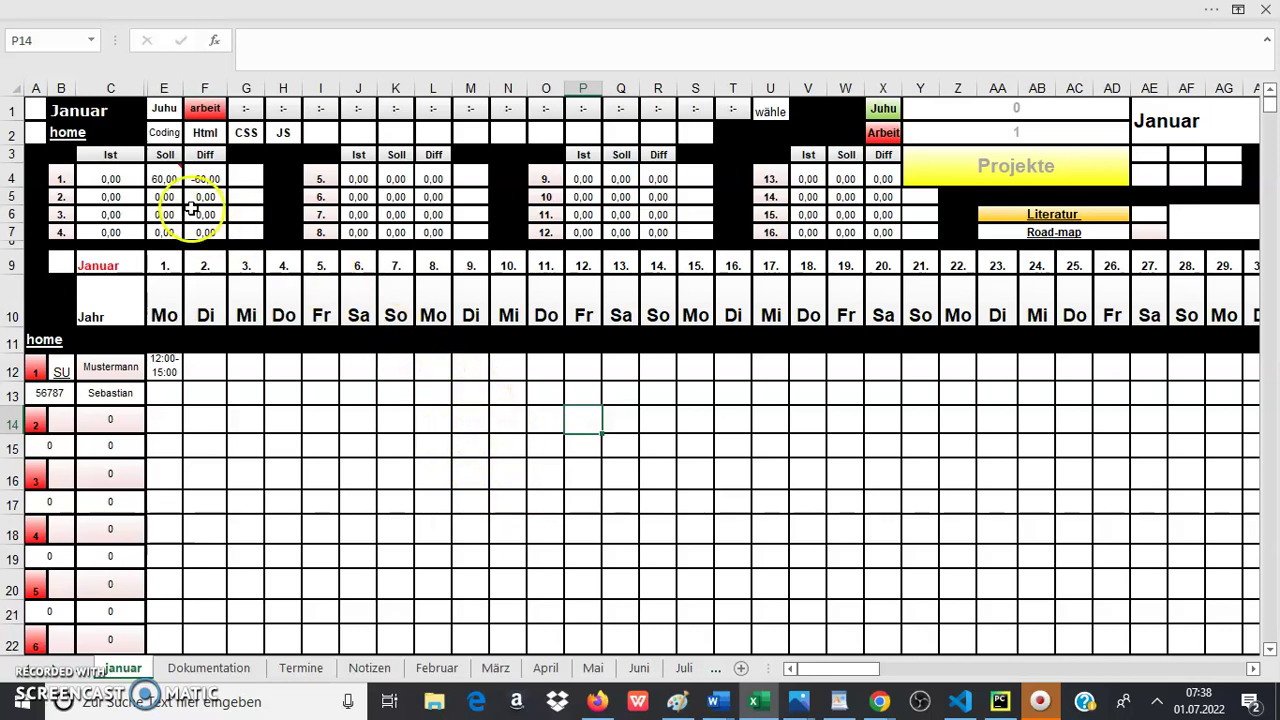
pyautogui.click(166, 394)
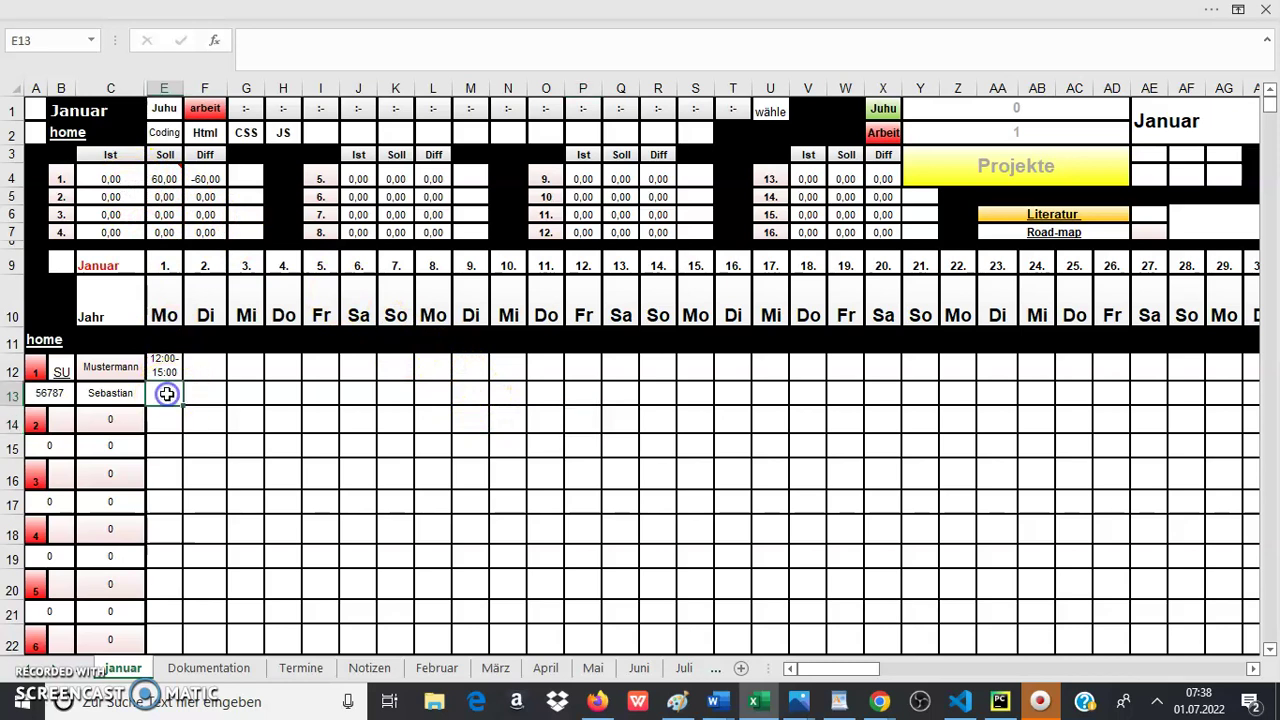
pyautogui.write('3')
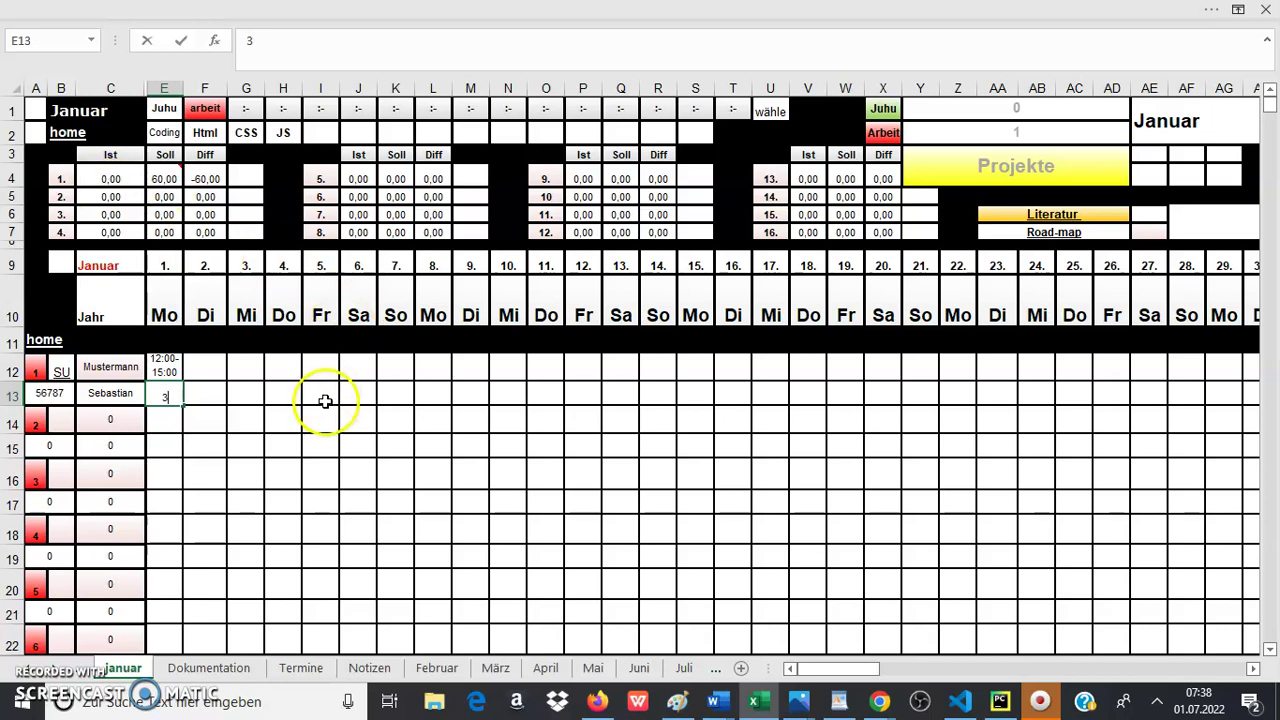
pyautogui.press('Return')
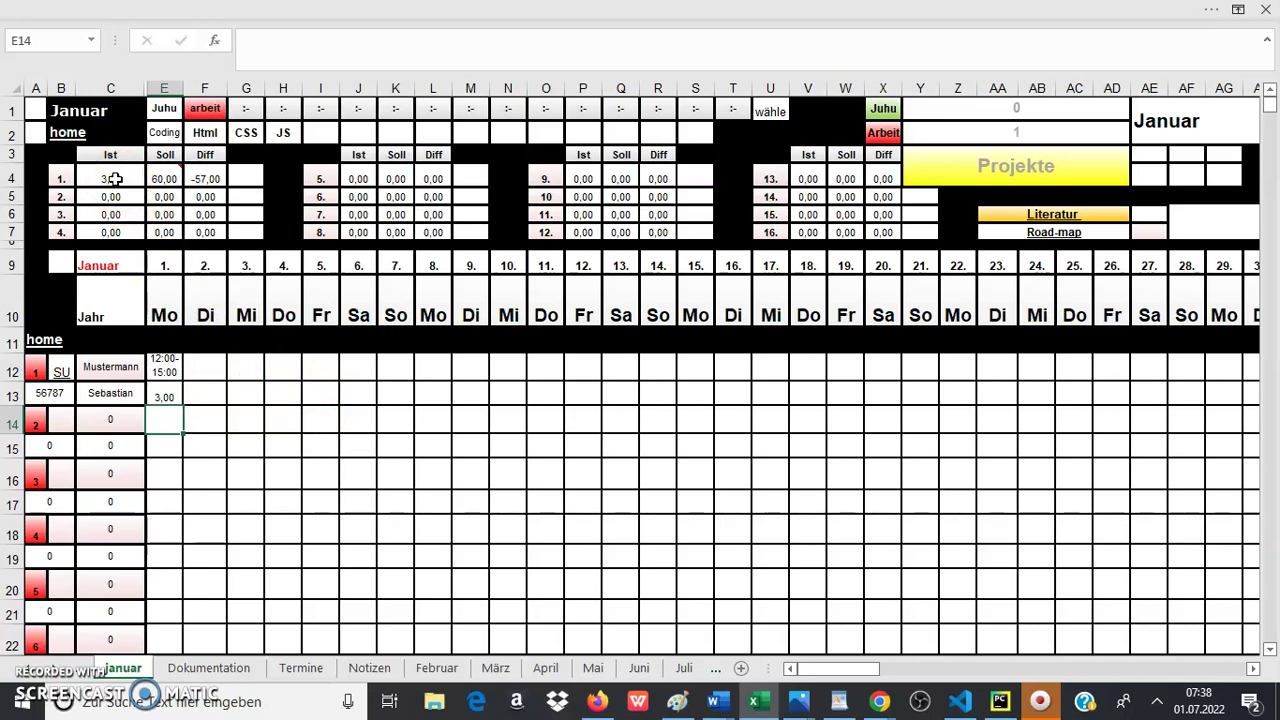
# Step: Copy employee 1's time and hours from E12:E13 to F12:F13 for January 2
pyautogui.moveTo(162, 176)
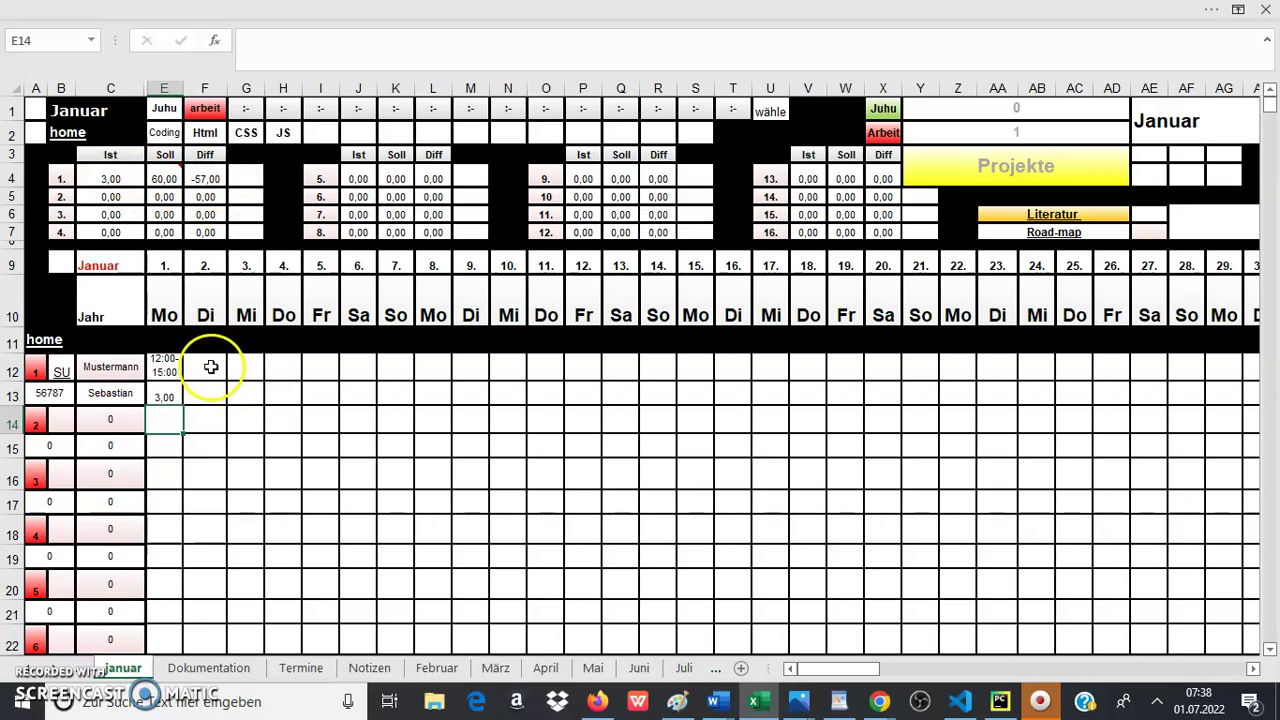
pyautogui.moveTo(166, 366); pyautogui.dragTo(166, 394)
pyautogui.rightClick(166, 394)
pyautogui.click(225, 169)
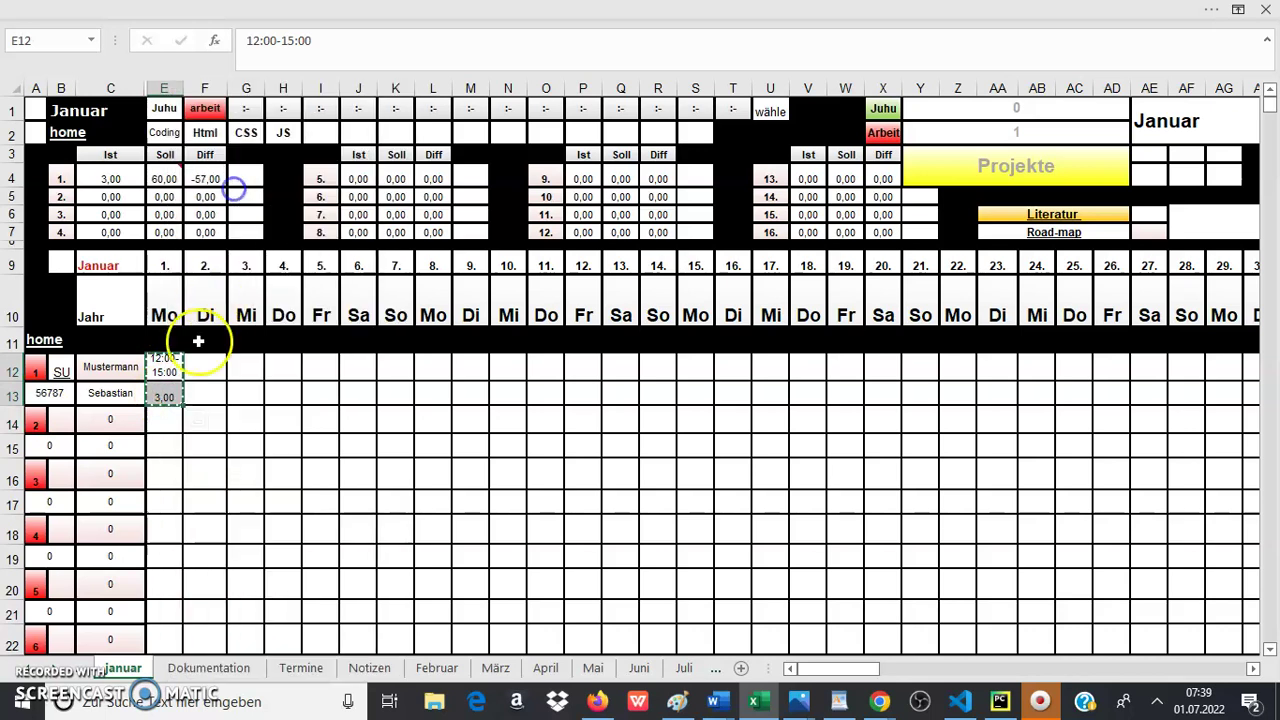
pyautogui.click(194, 372)
pyautogui.rightClick(194, 372)
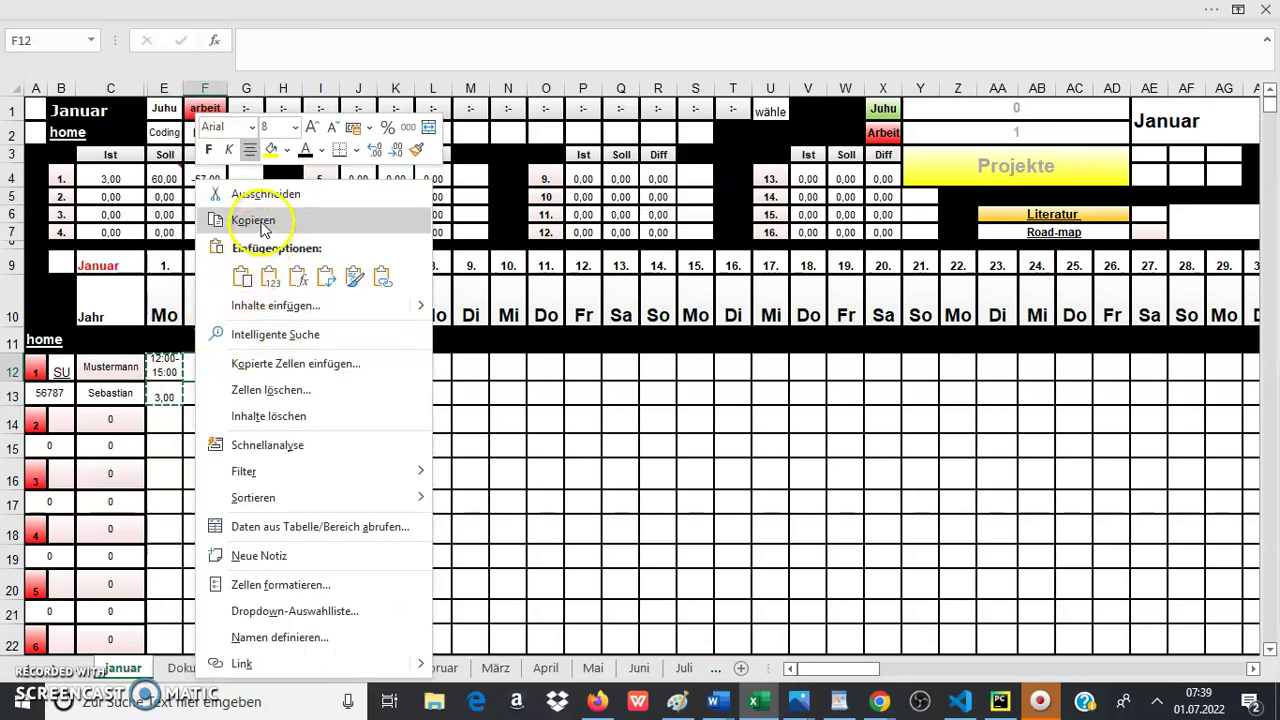
pyautogui.click(243, 277)
pyautogui.click(314, 434)
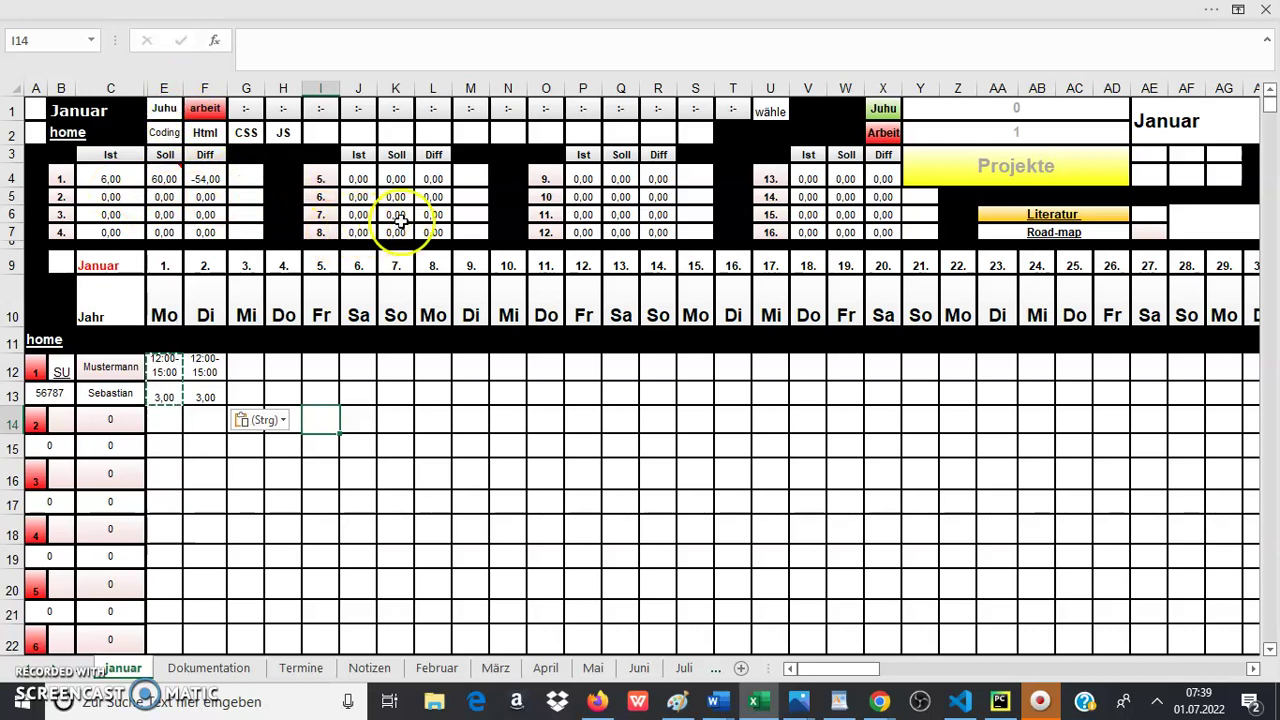
pyautogui.click(430, 216)
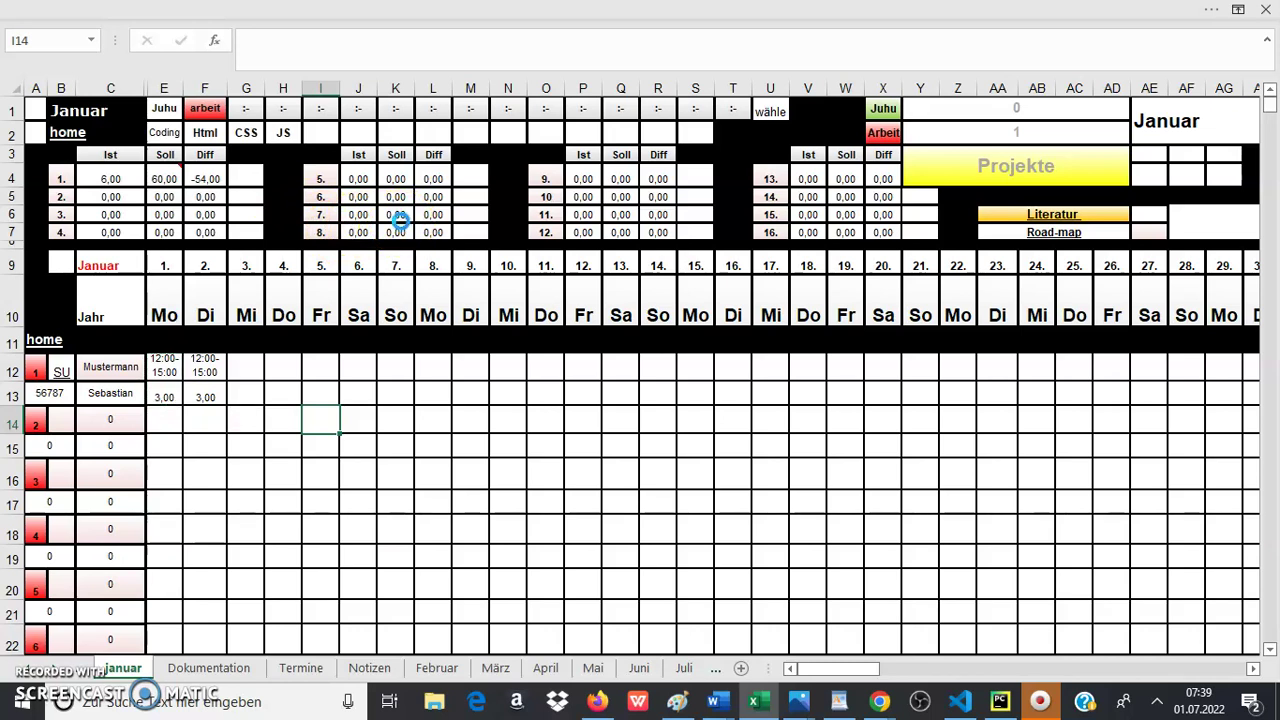
pyautogui.click(490, 361)
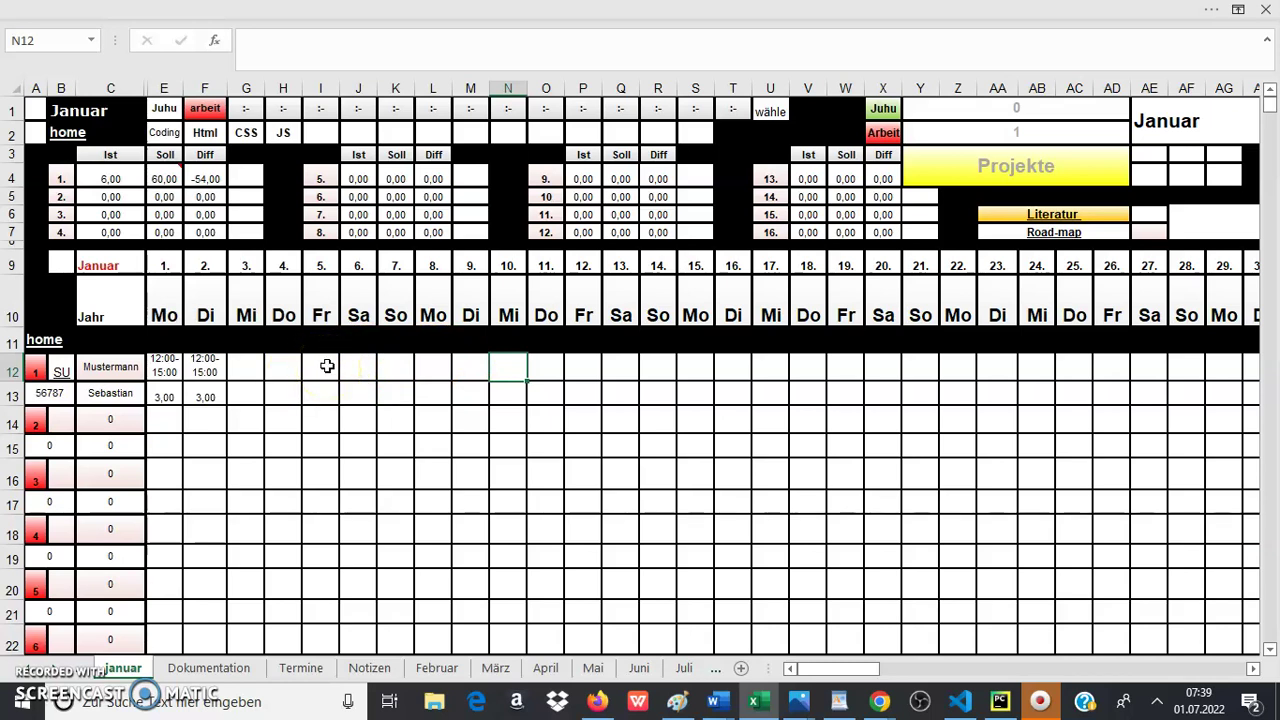
# Step: Add a note to F12 reading "Am Freitag - Javascript- Funktionen", with the default author name removed
pyautogui.rightClick(200, 366)
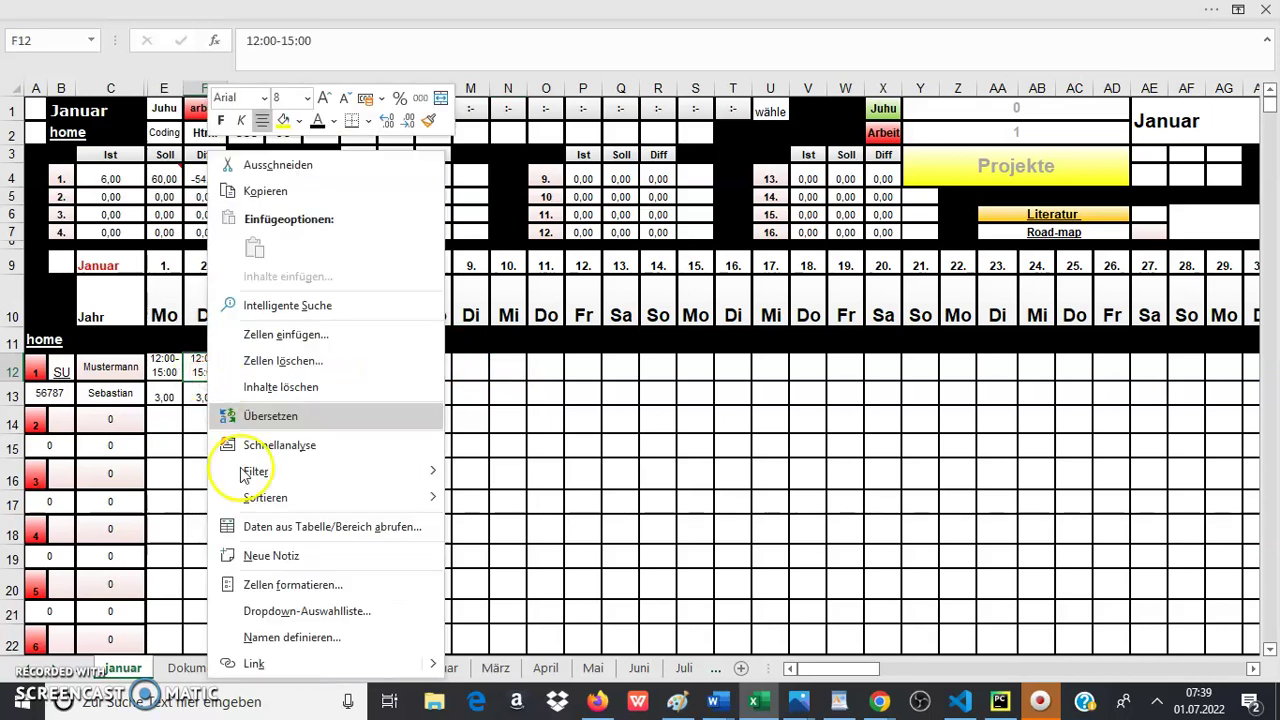
pyautogui.click(272, 556)
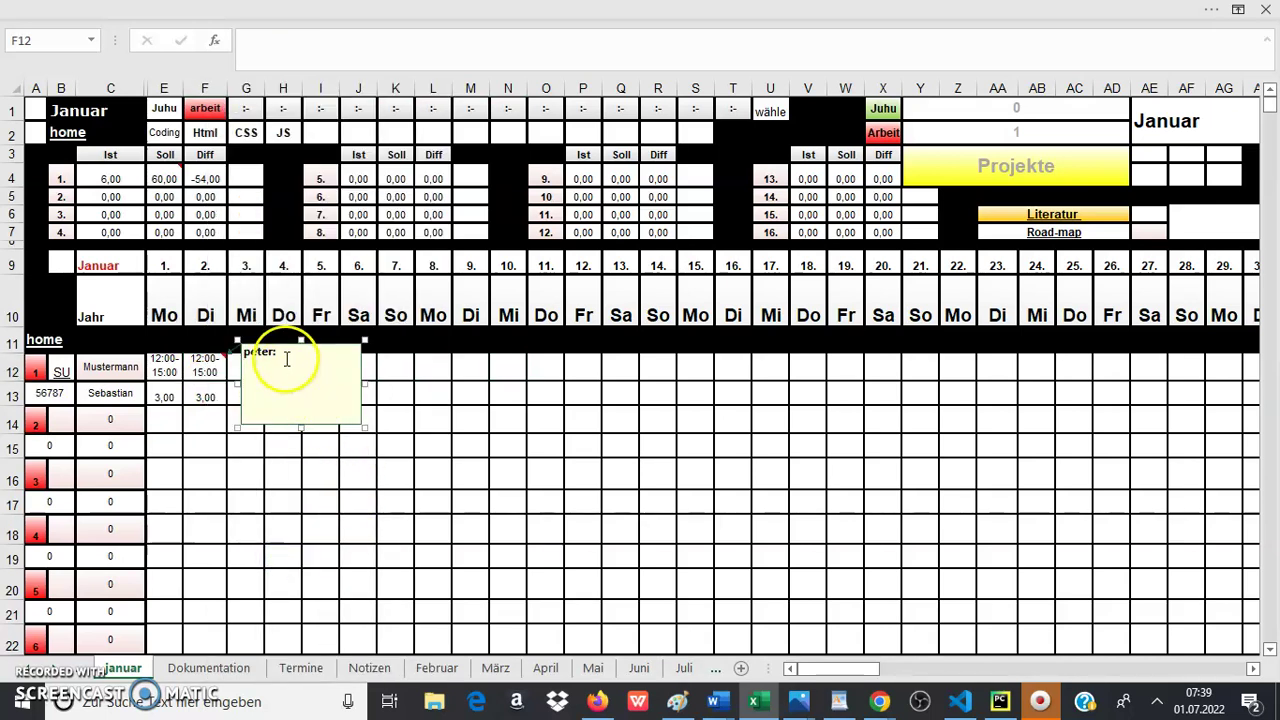
pyautogui.press('BackSpace')
pyautogui.press('BackSpace')
pyautogui.press('BackSpace')
pyautogui.press('BackSpace')
pyautogui.press('BackSpace')
pyautogui.press('BackSpace')
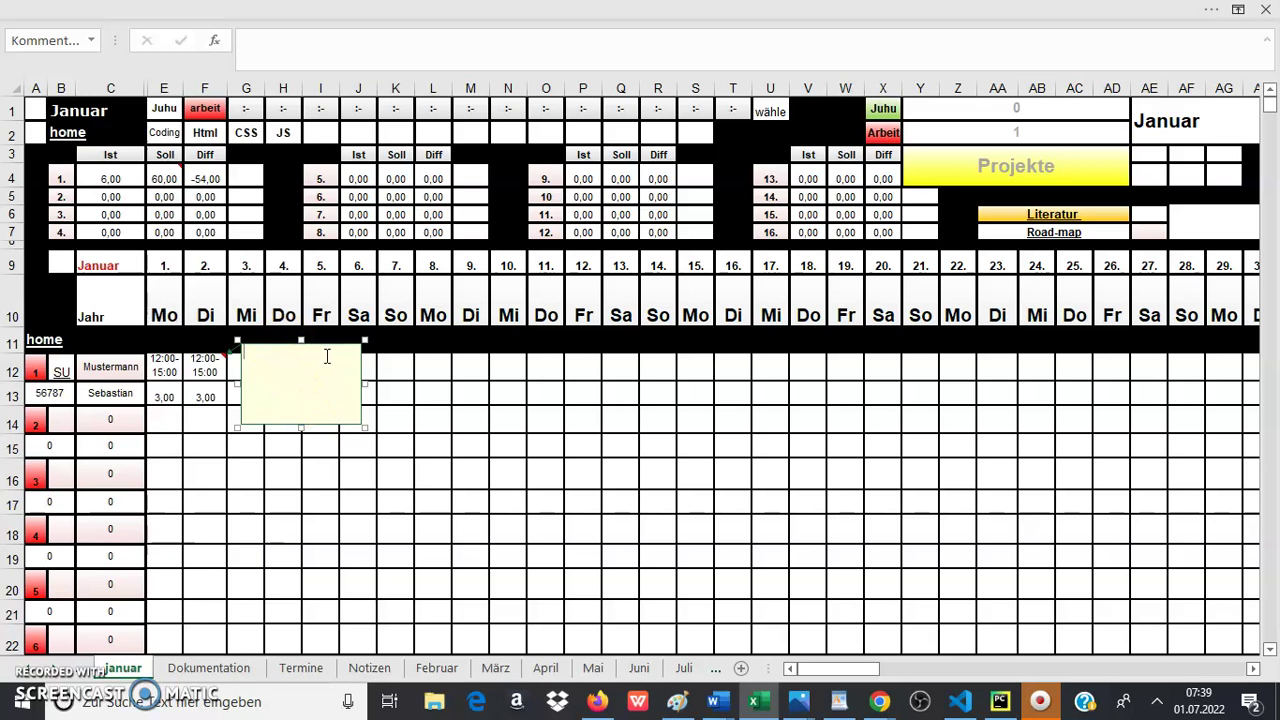
pyautogui.write('Dass')
pyautogui.press('BackSpace')
pyautogui.press('BackSpace')
pyautogui.press('BackSpace')
pyautogui.press('BackSpace')
pyautogui.write('Am Freitag - Javascript- Funktionen')
pyautogui.click(480, 361)
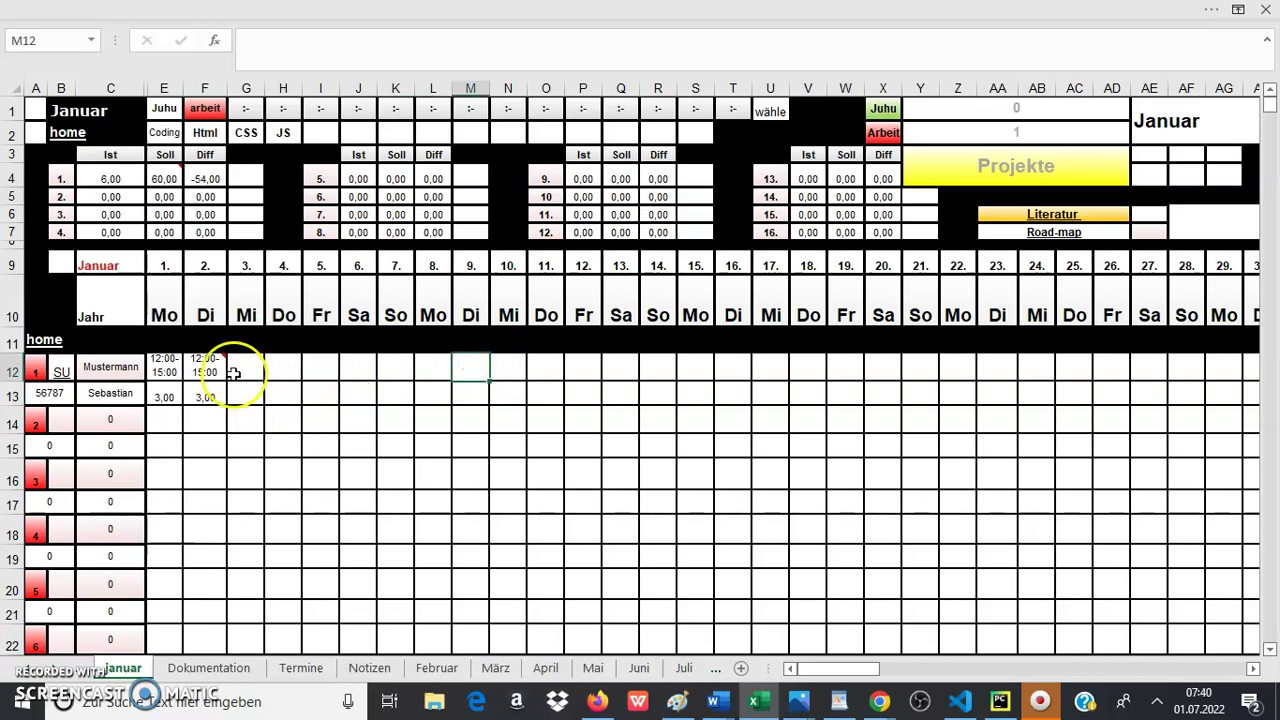
pyautogui.moveTo(209, 357)
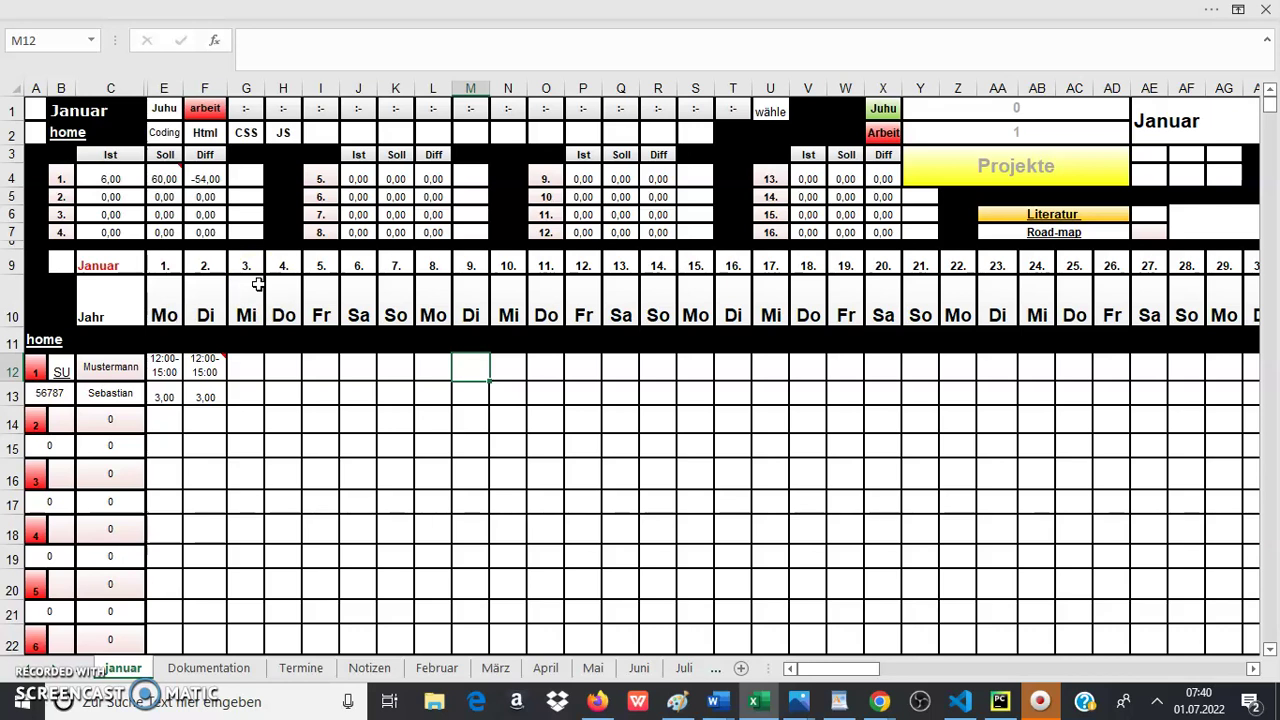
# Step: Go to the home sheet and examine the B - PLAN option and its Coding + Video label
pyautogui.click(80, 136)
pyautogui.click(80, 136)
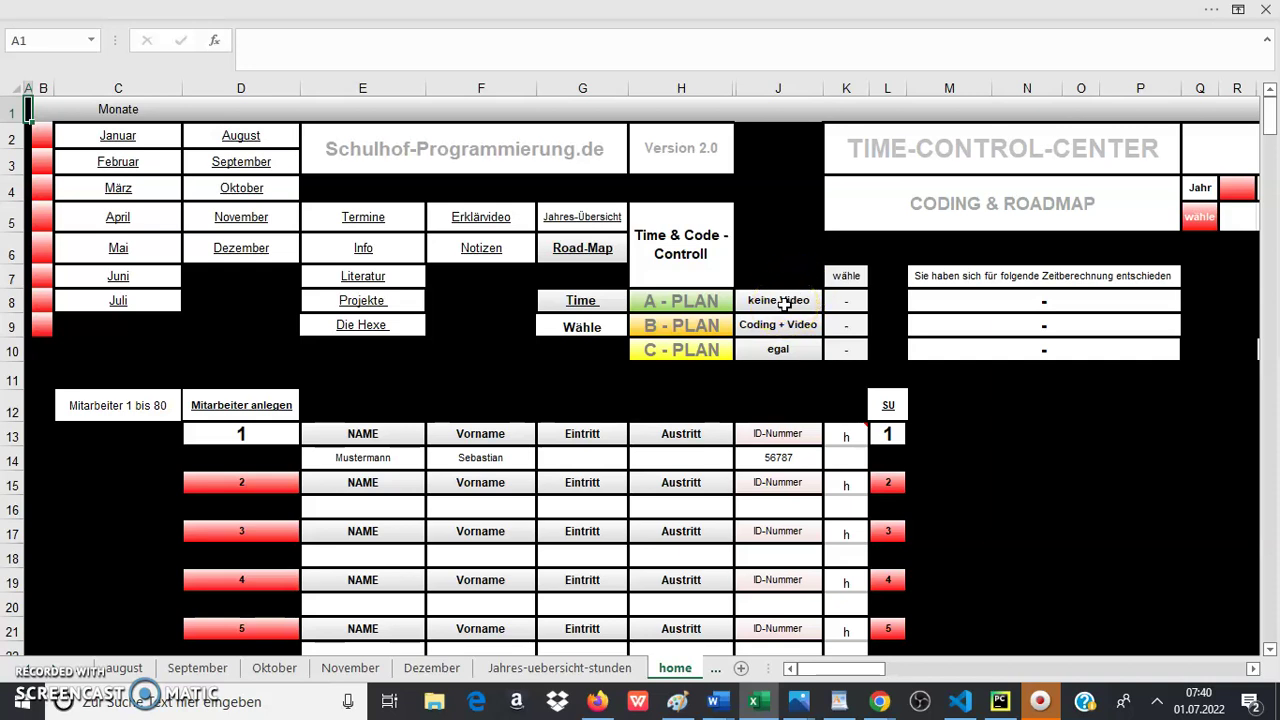
pyautogui.click(702, 328)
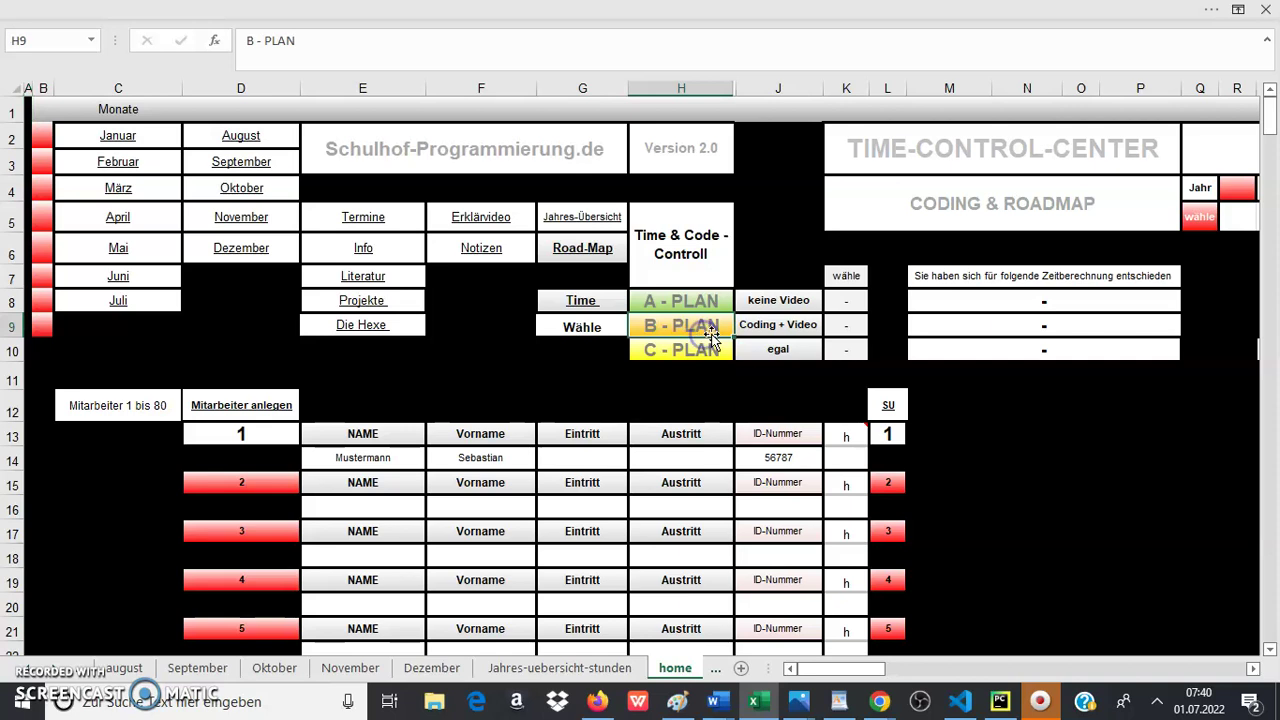
pyautogui.click(762, 330)
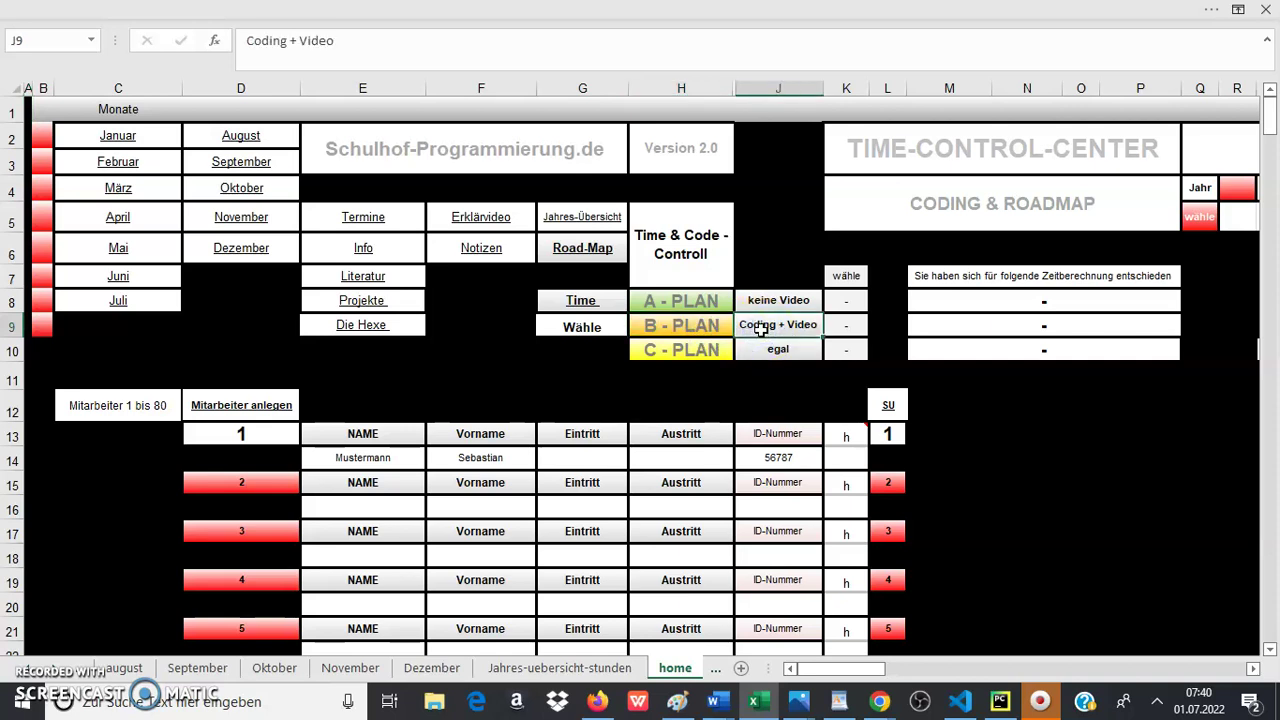
# Step: Open the Time sheet and read the Zeitmanagement B time span and the descriptions of types B and C
pyautogui.click(582, 300)
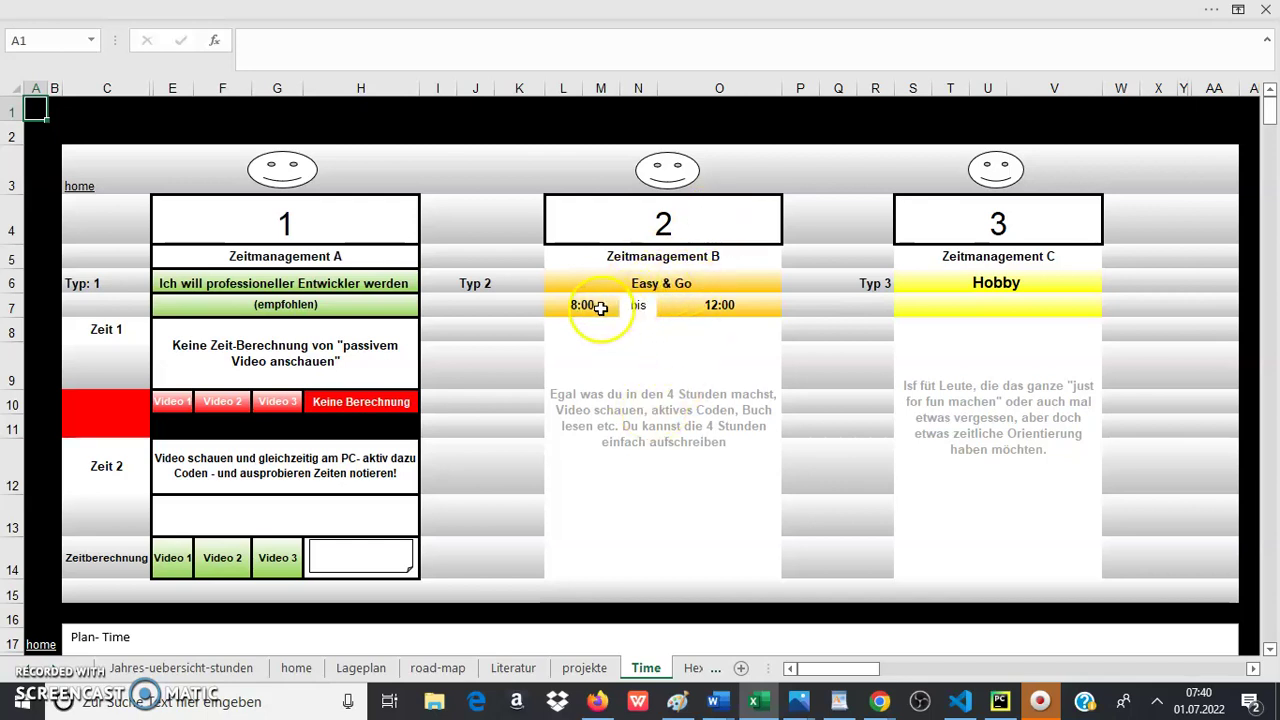
pyautogui.click(598, 306)
pyautogui.click(722, 304)
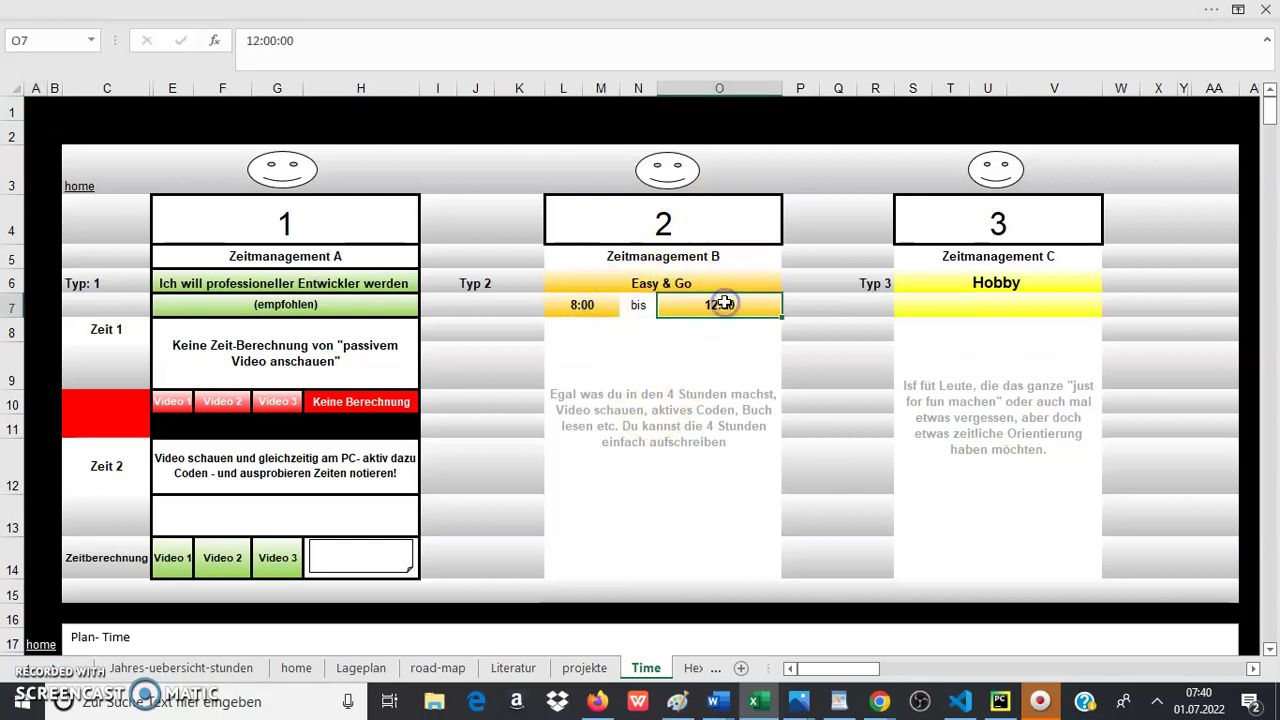
pyautogui.click(670, 465)
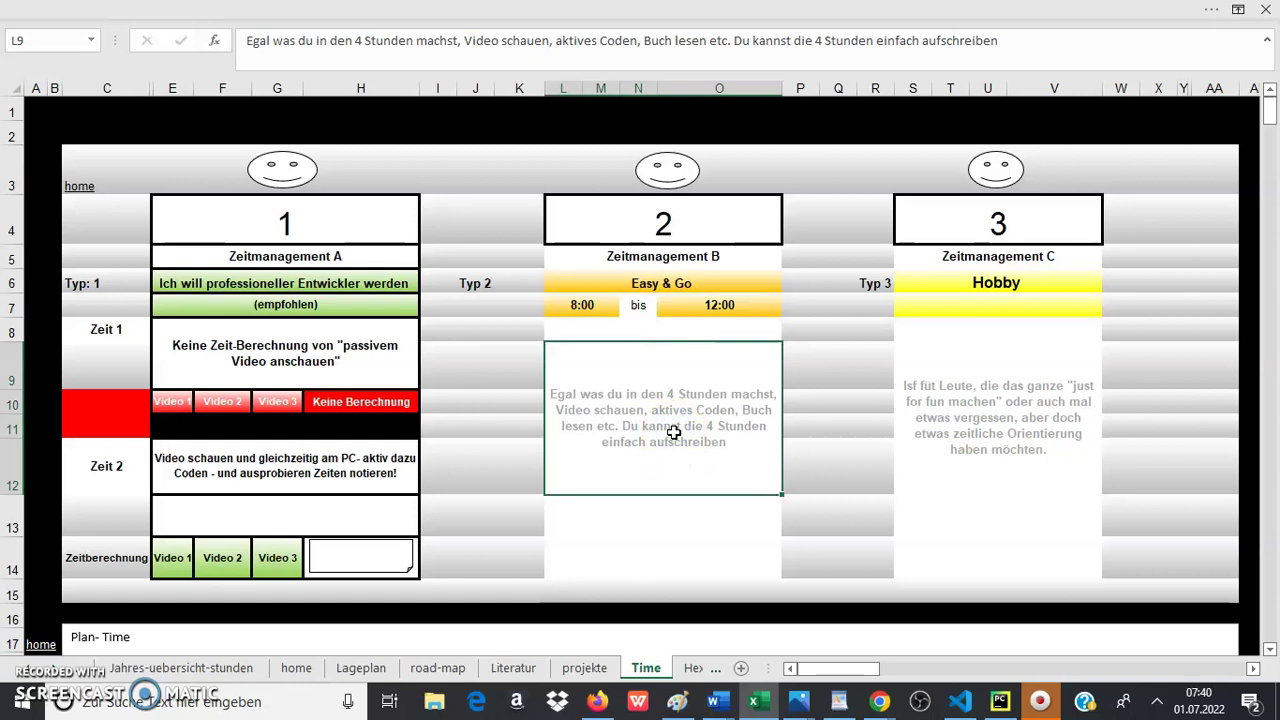
pyautogui.click(1000, 424)
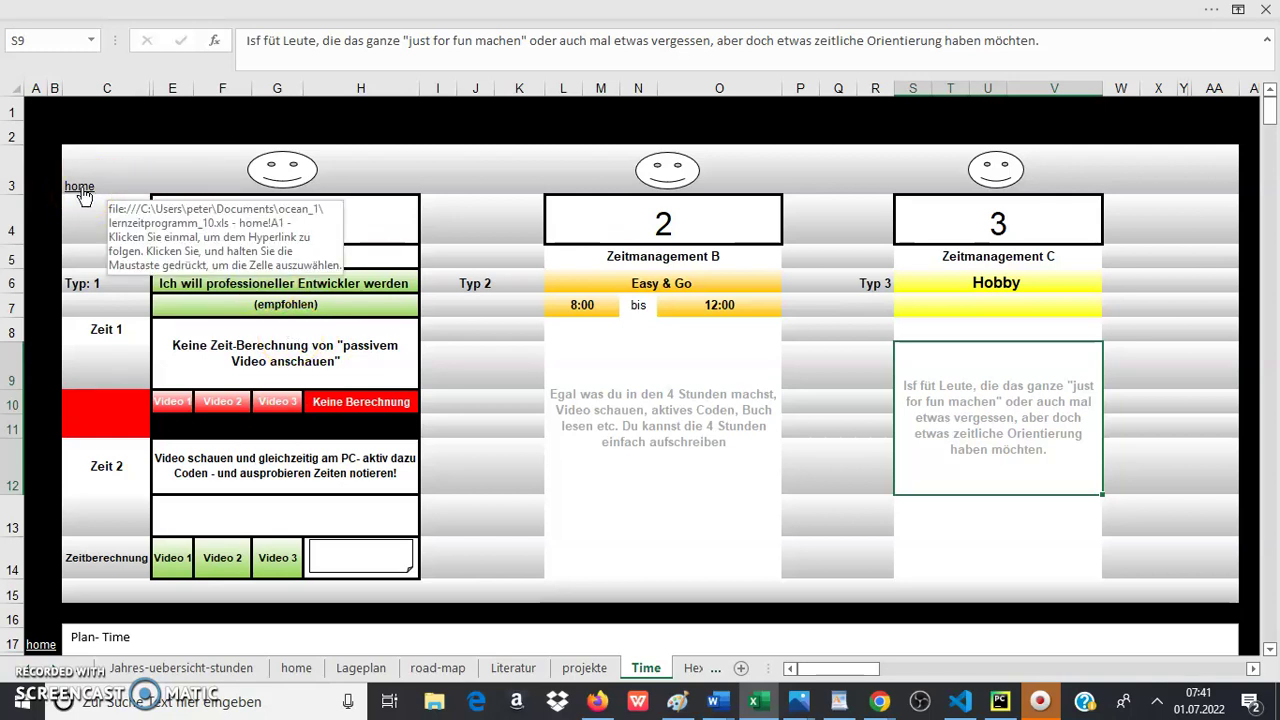
# Step: Examine the Zeit 1 and Zeit 2 rules of Zeitmanagement A, then view canvas.html in Visual Studio Code and return to Excel
pyautogui.click(230, 355)
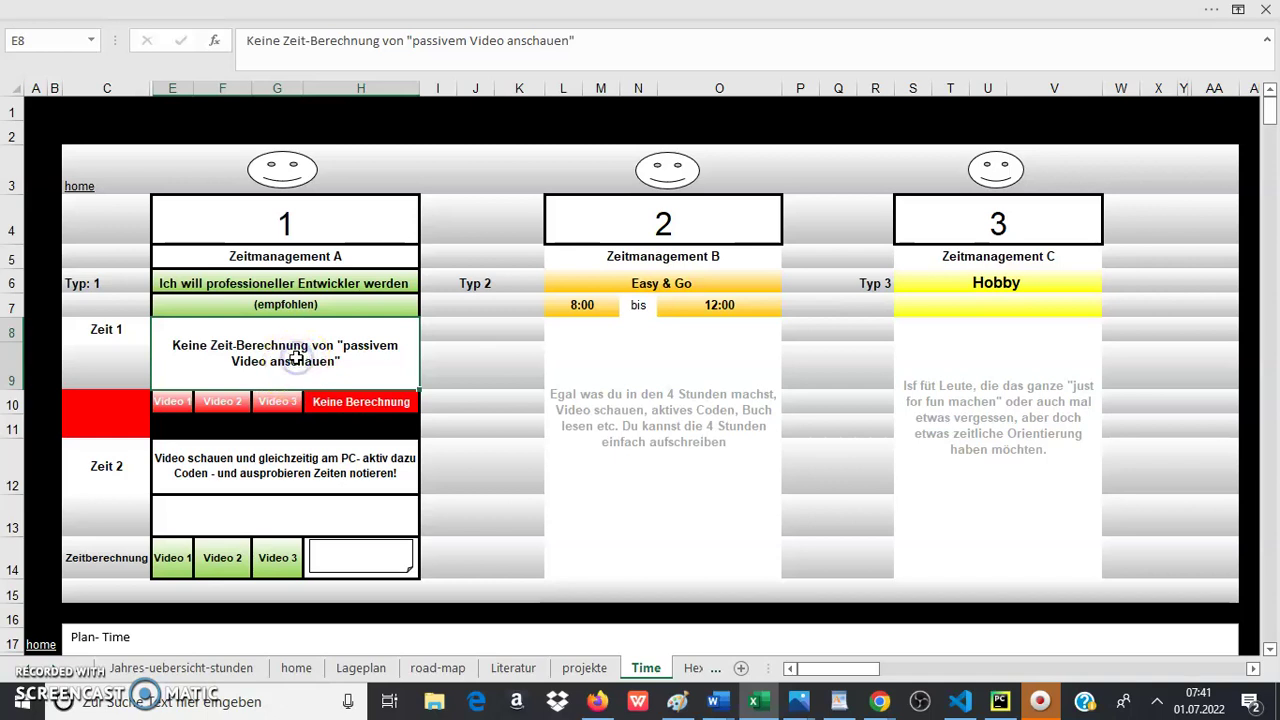
pyautogui.click(264, 512)
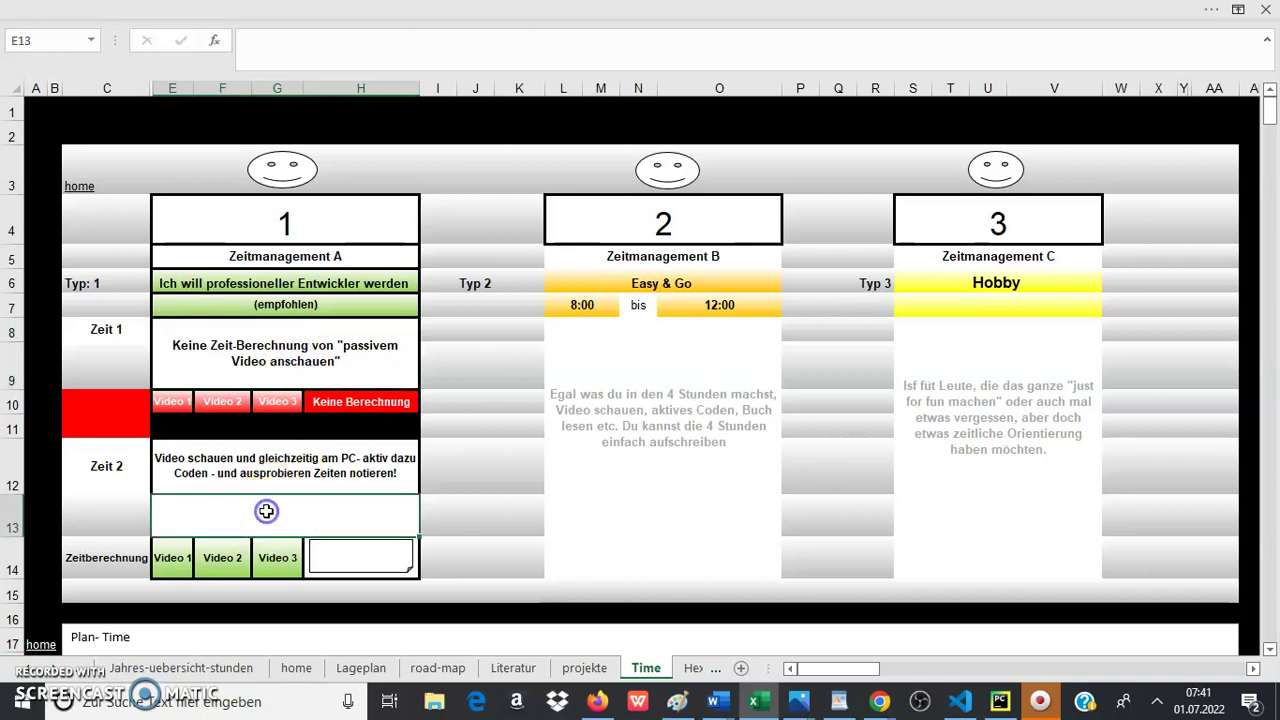
pyautogui.click(172, 562)
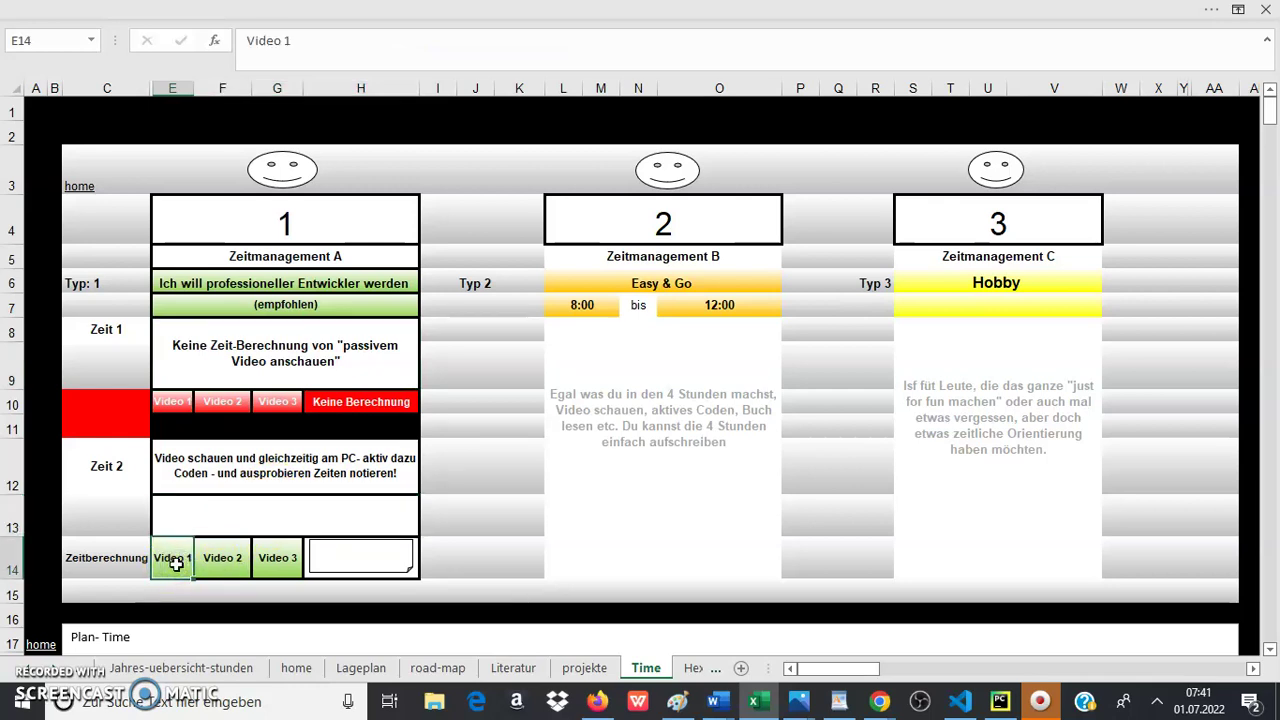
pyautogui.click(966, 706)
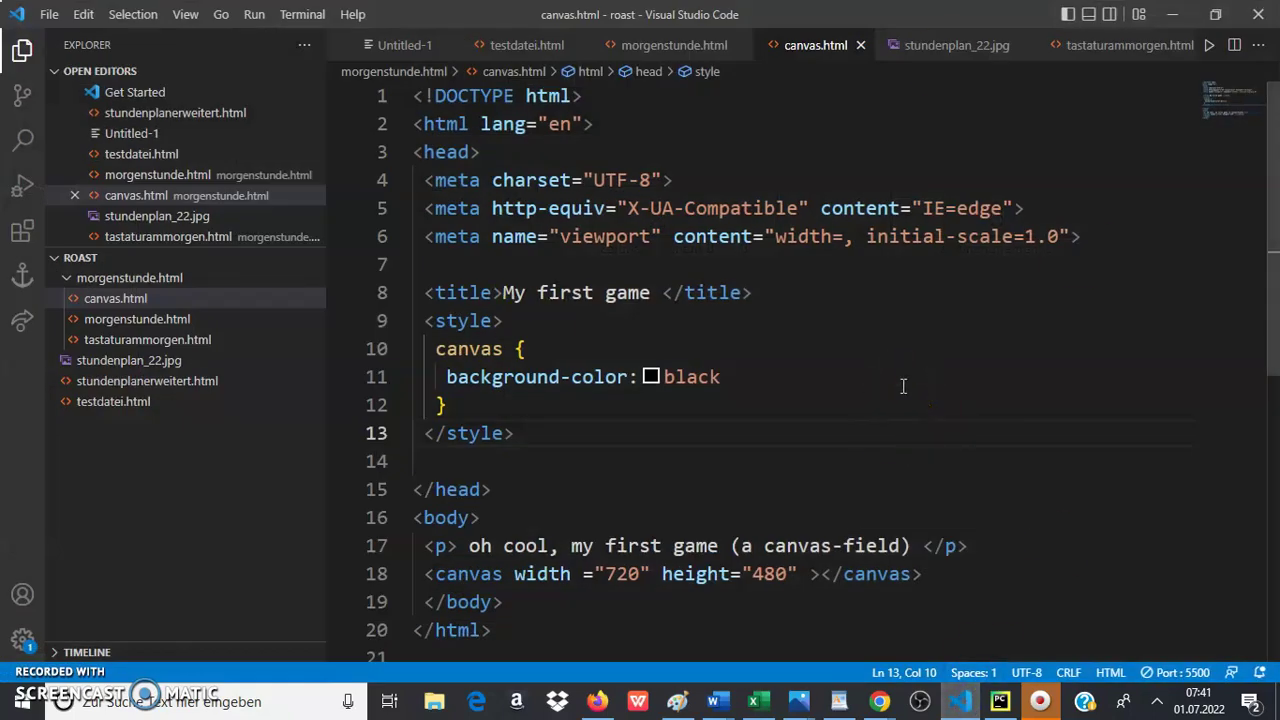
pyautogui.click(1174, 19)
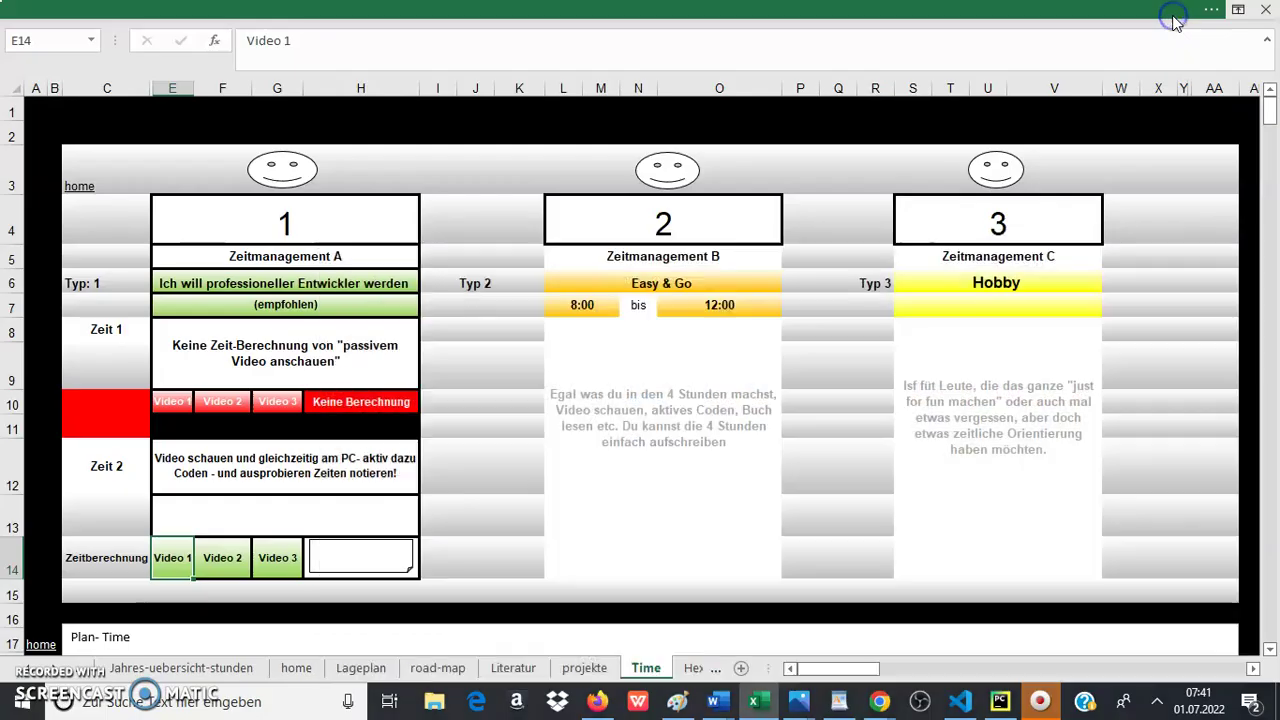
# Step: Review the Zeitmanagement A column again, from its passive-video rule and headings to the empty cell E13
pyautogui.click(265, 363)
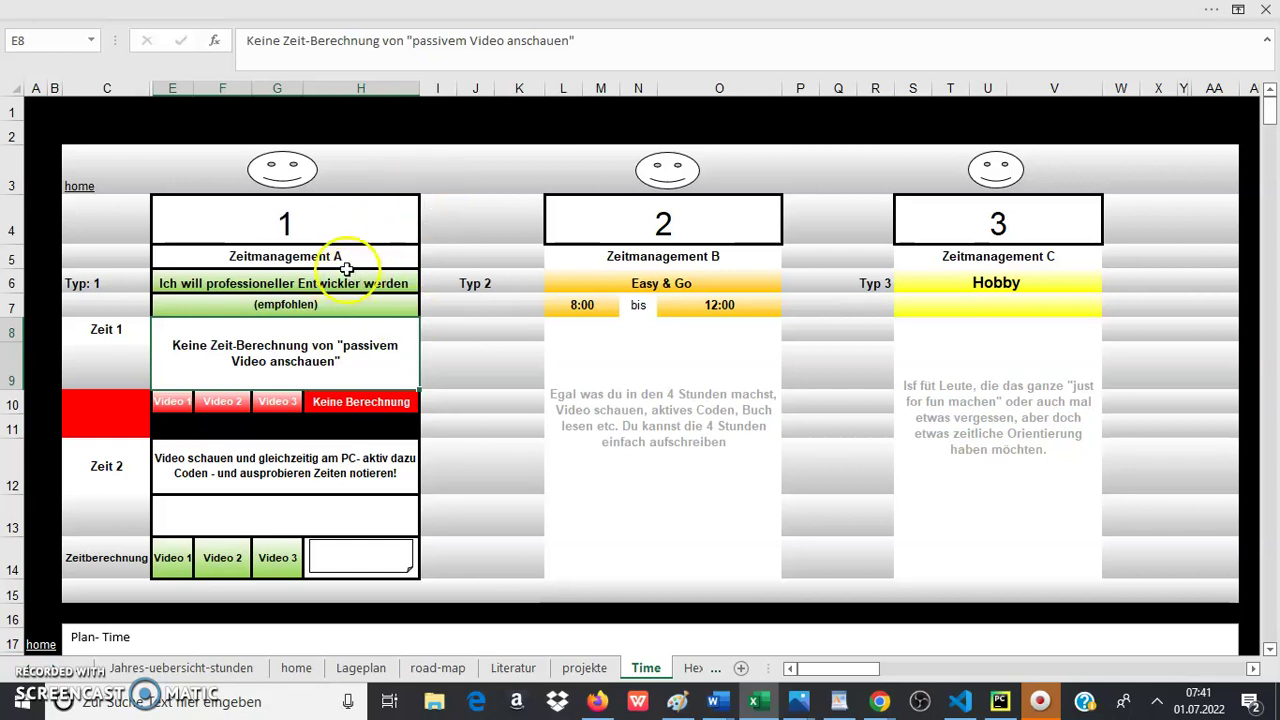
pyautogui.click(295, 226)
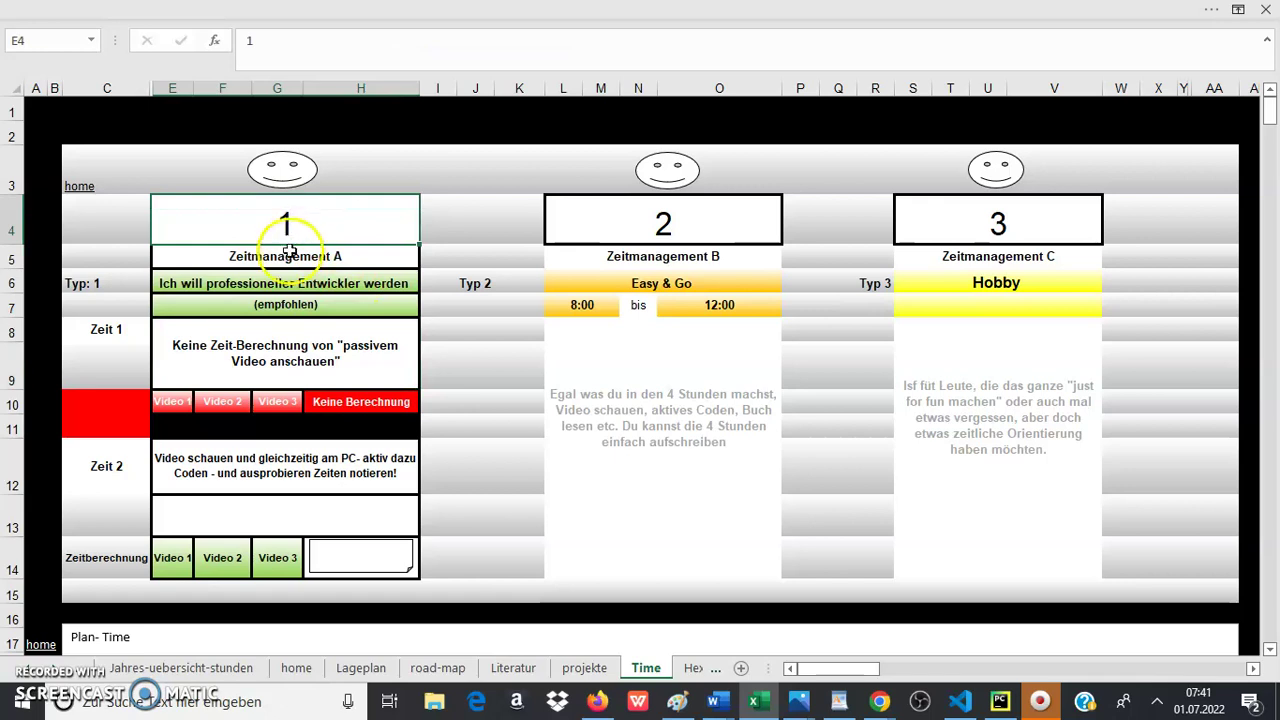
pyautogui.click(288, 255)
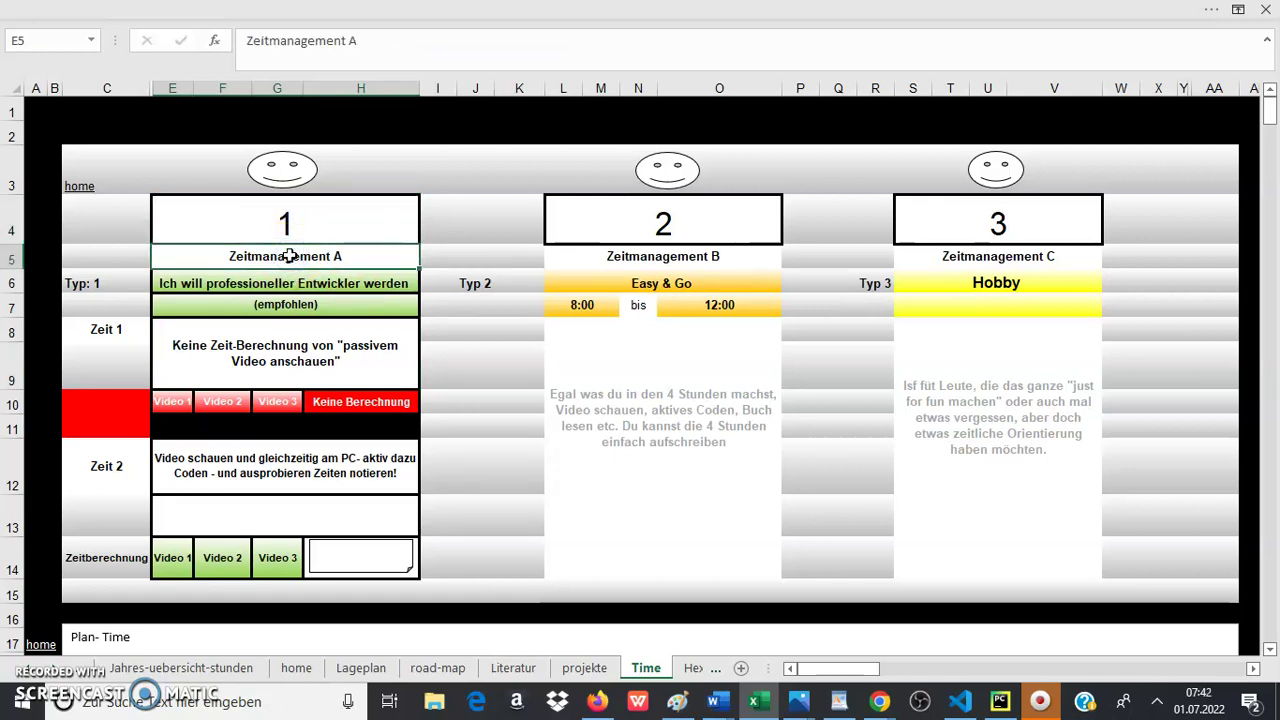
pyautogui.click(250, 311)
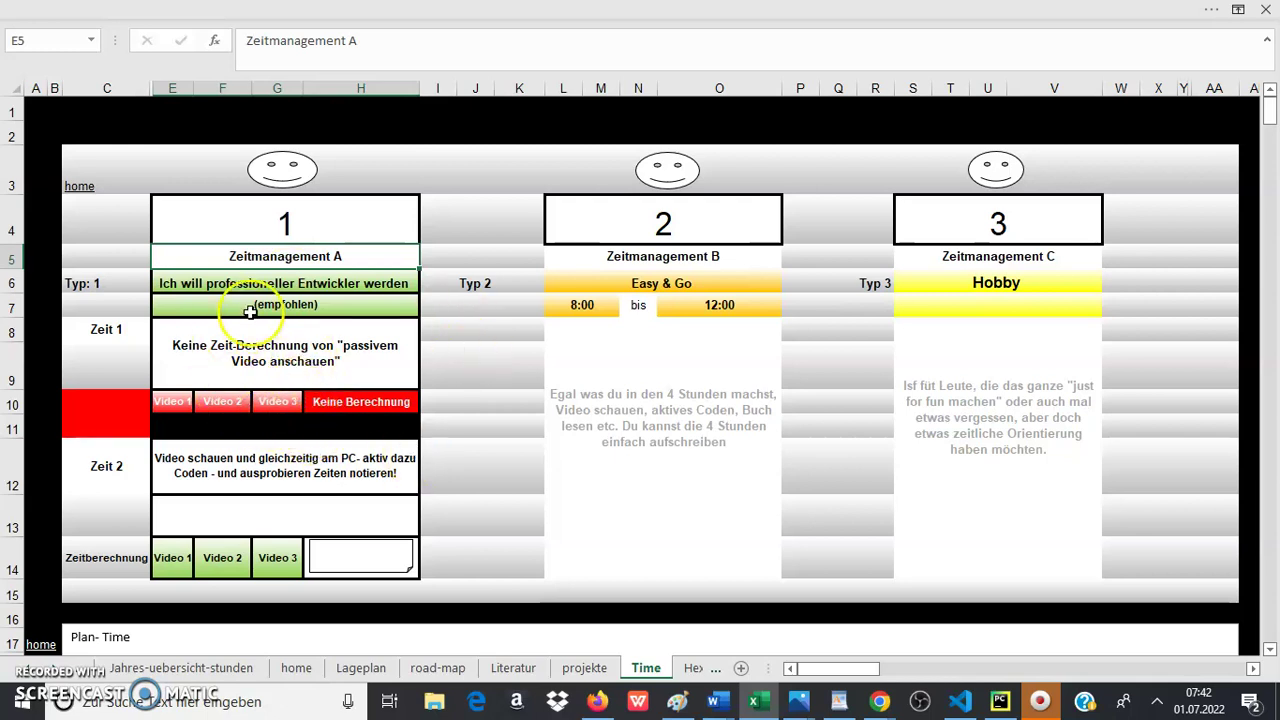
pyautogui.click(509, 371)
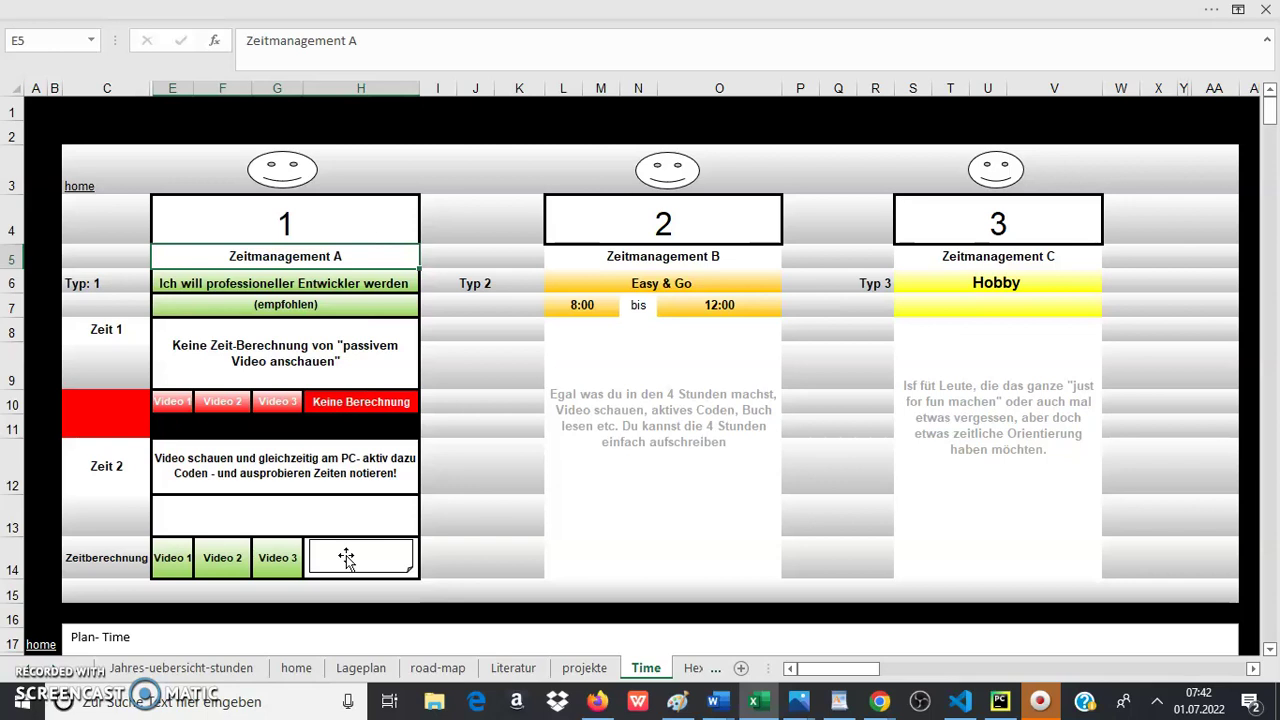
pyautogui.click(346, 523)
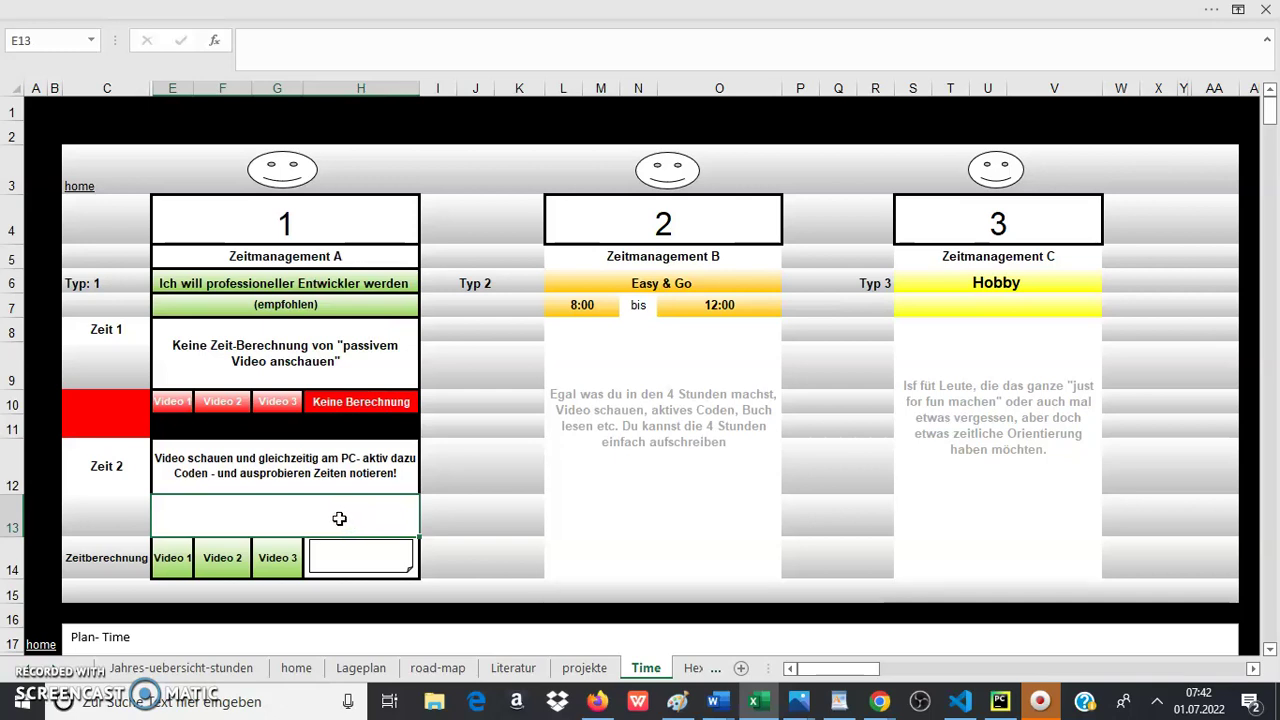
# Step: Return to the January sheet through home and read the notes on F12 and the Soll cell E4
pyautogui.click(80, 187)
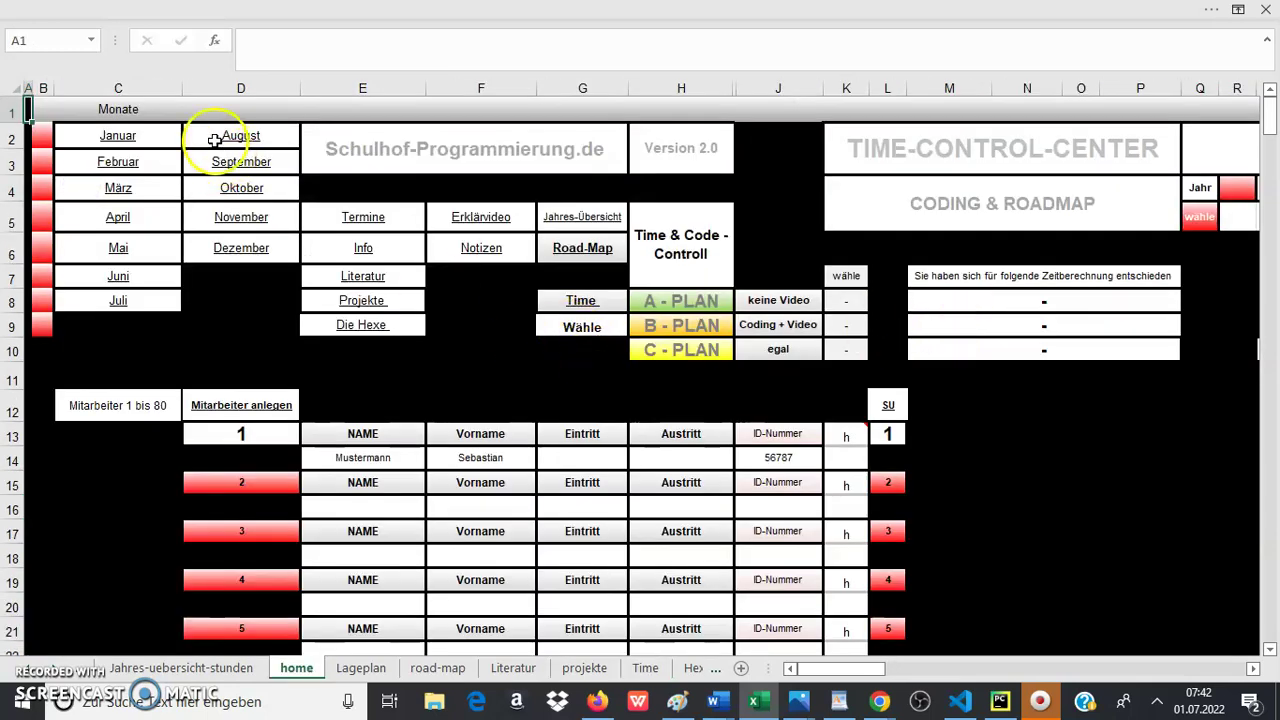
pyautogui.click(116, 135)
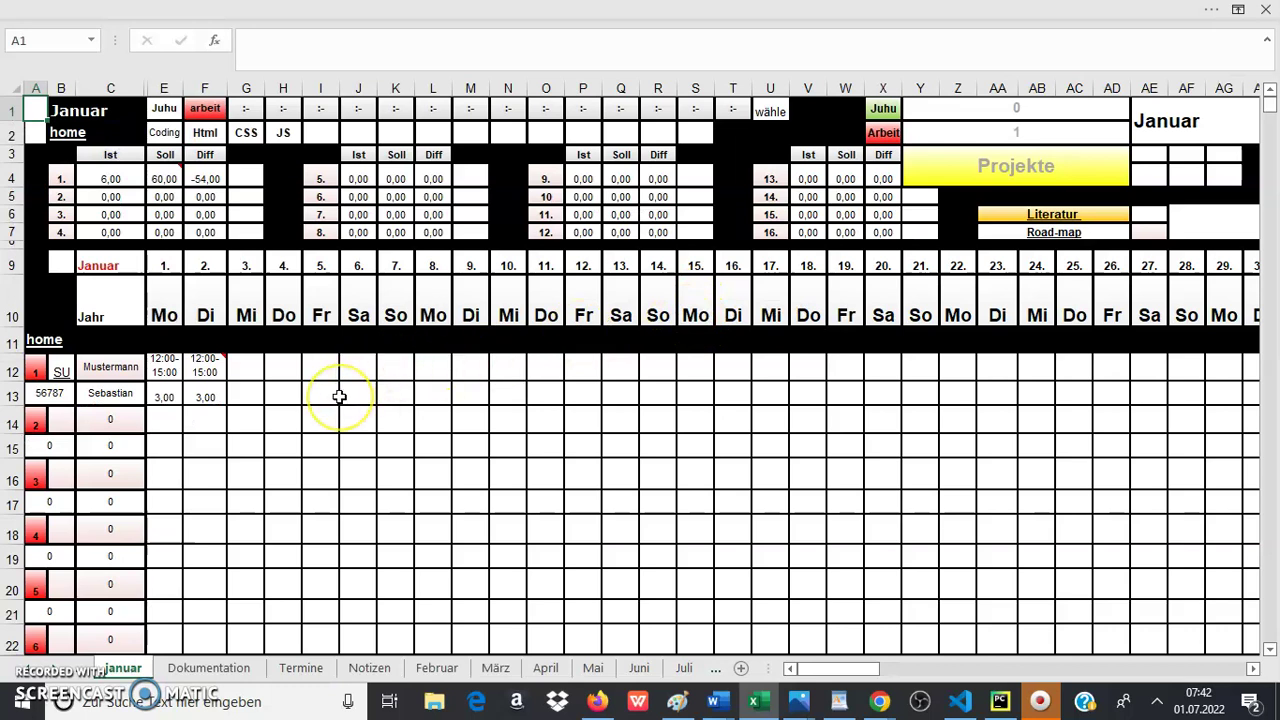
pyautogui.moveTo(205, 364)
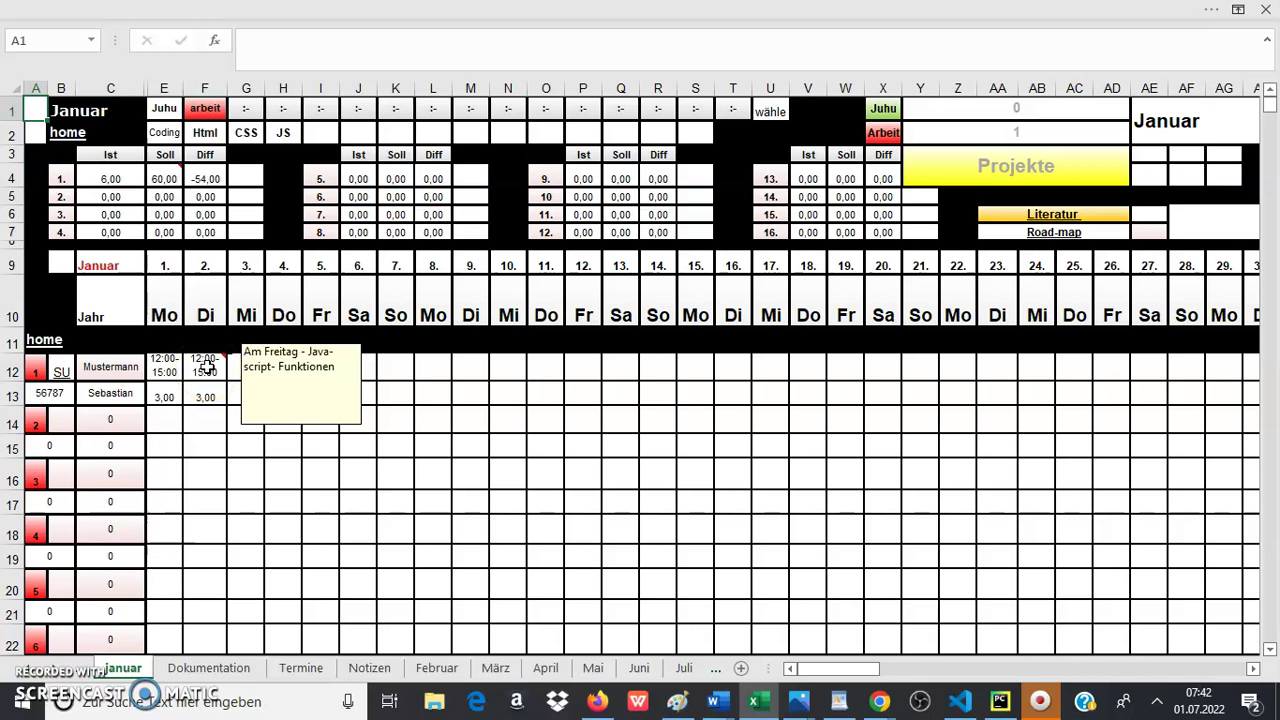
pyautogui.click(418, 418)
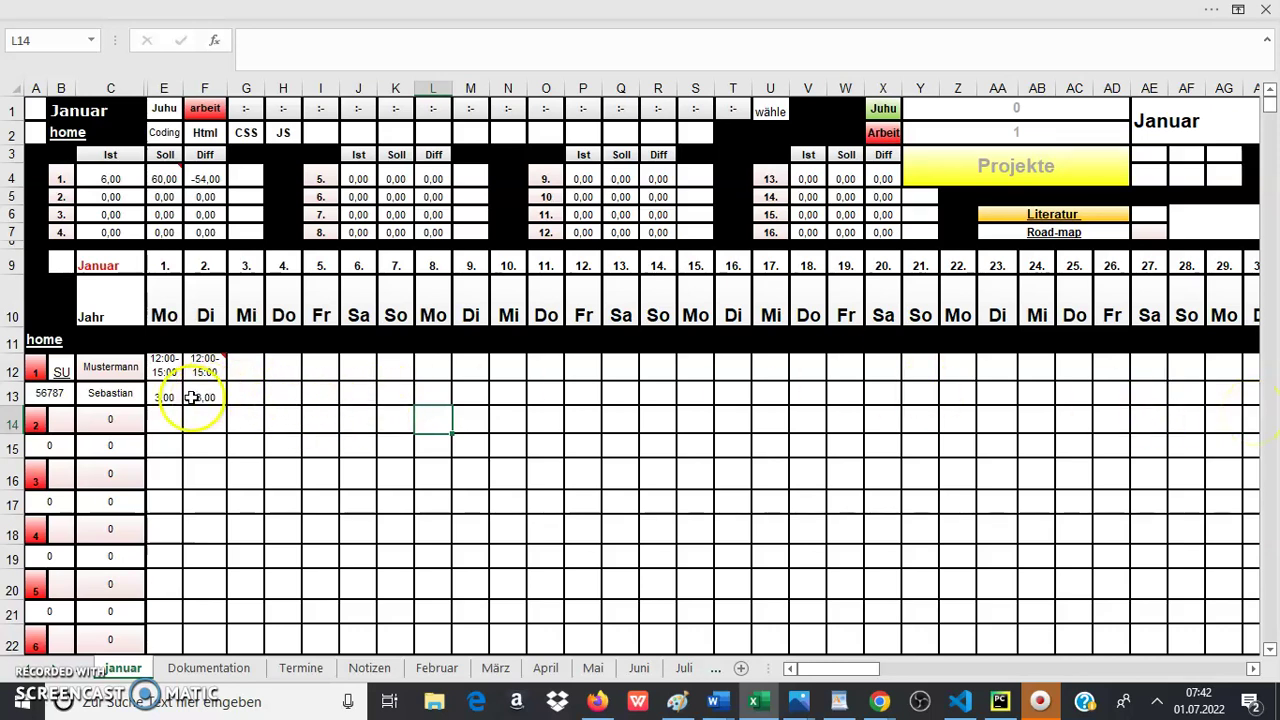
pyautogui.moveTo(161, 177)
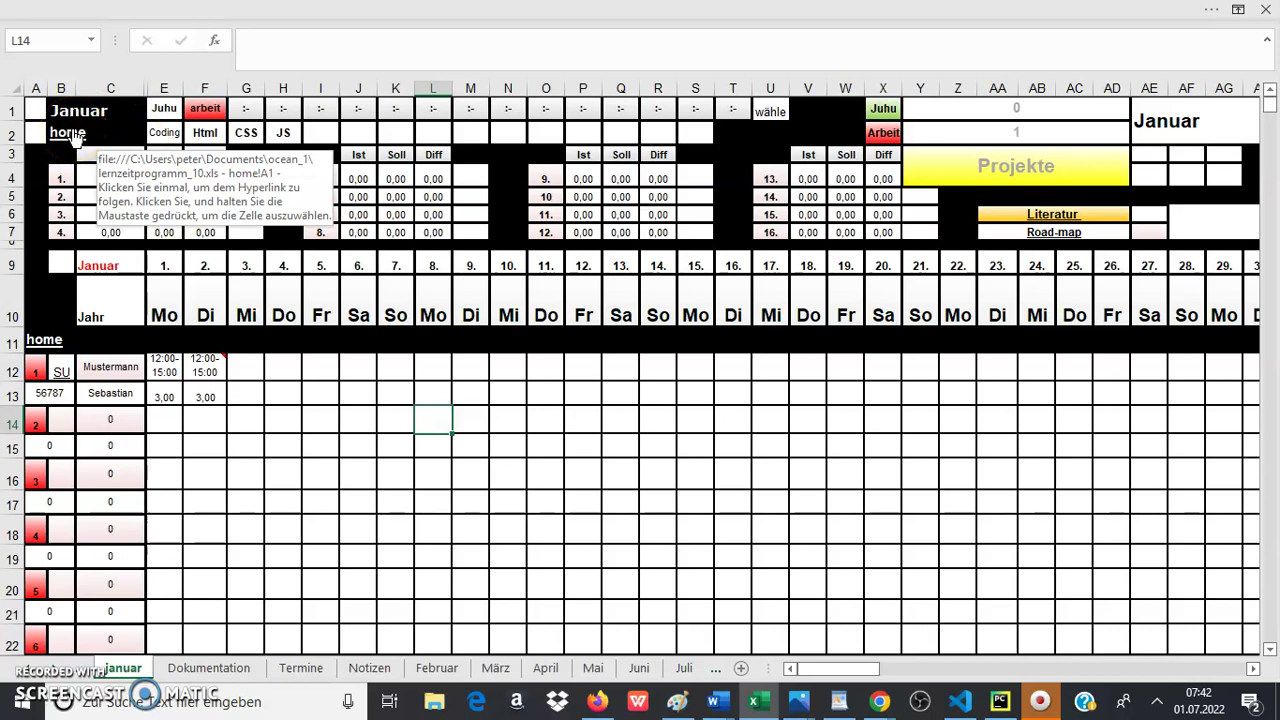
# Step: Check employee 1's January hours in the yearly hours overview, and go back through home to the January sheet
pyautogui.click(63, 372)
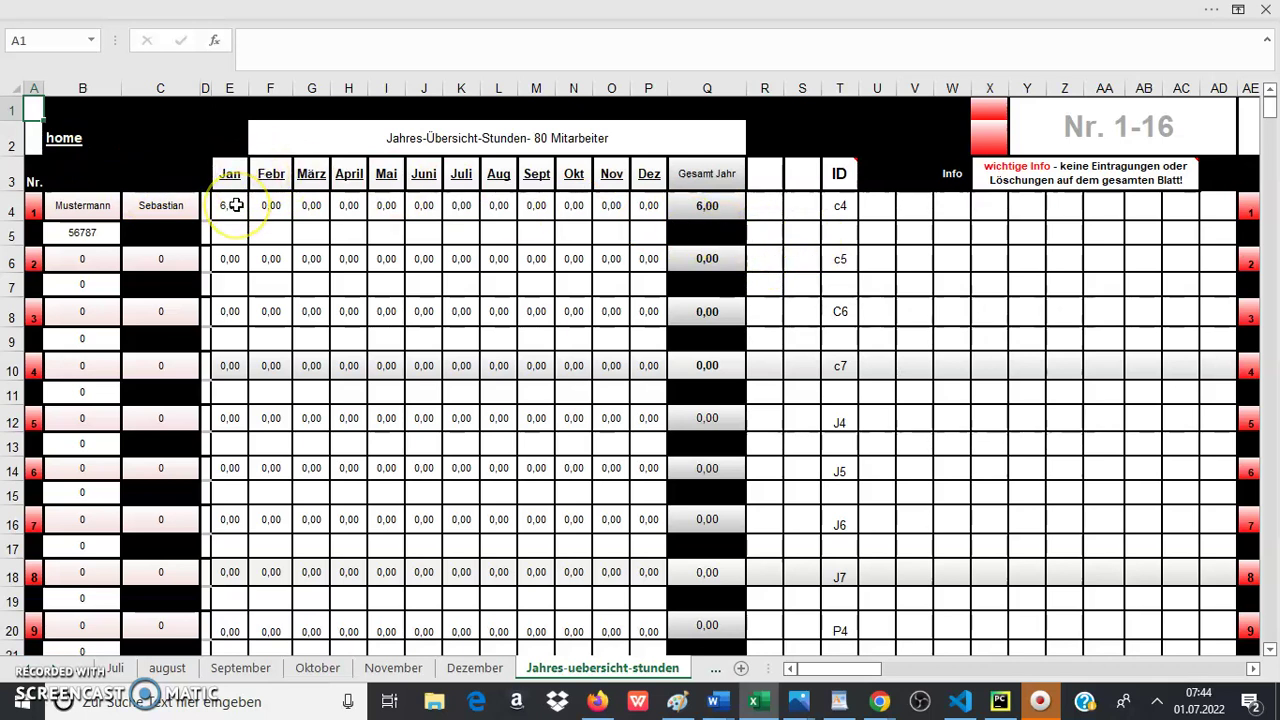
pyautogui.click(62, 148)
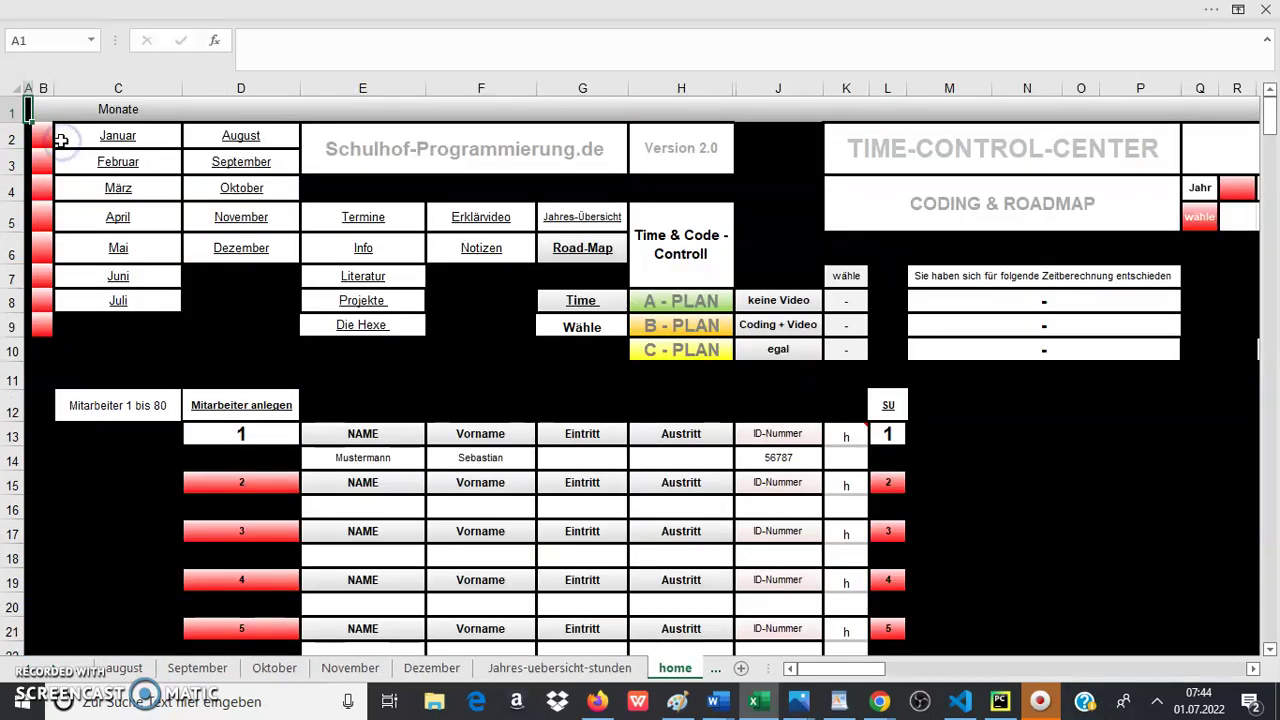
pyautogui.click(125, 136)
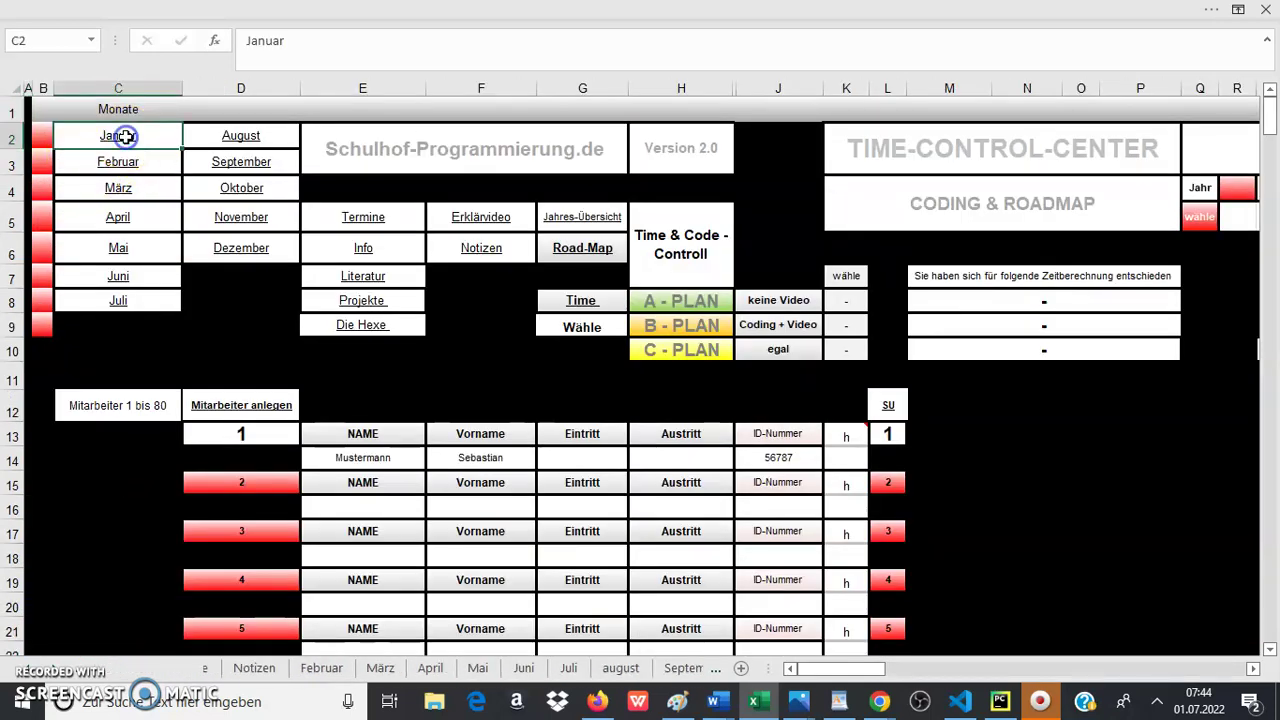